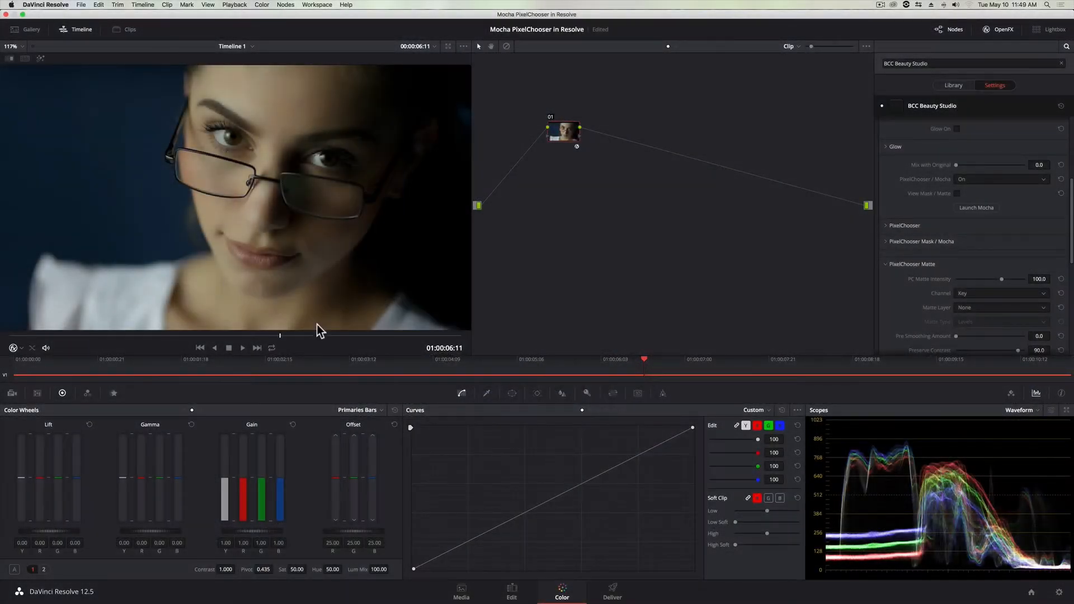
Step: Display the BCC Beauty Studio mask/matte in the viewer and launch Mocha
{"action": "scroll", "coordinate": [894, 288], "scroll_direction": "up", "scroll_amount": 3}
{"action": "left_click", "coordinate": [957, 273]}
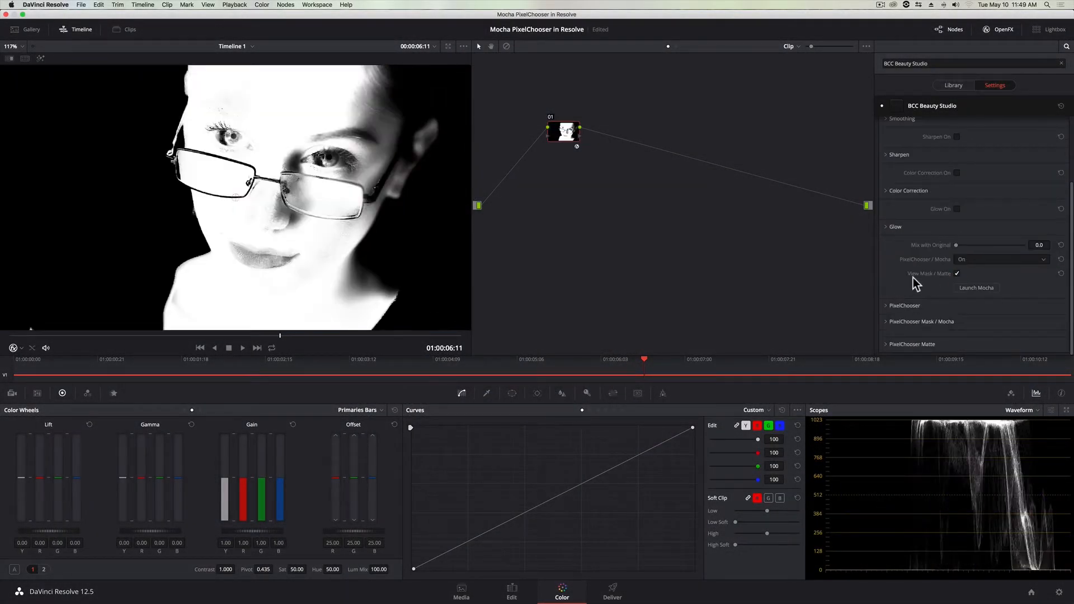
{"action": "left_click", "coordinate": [957, 287]}
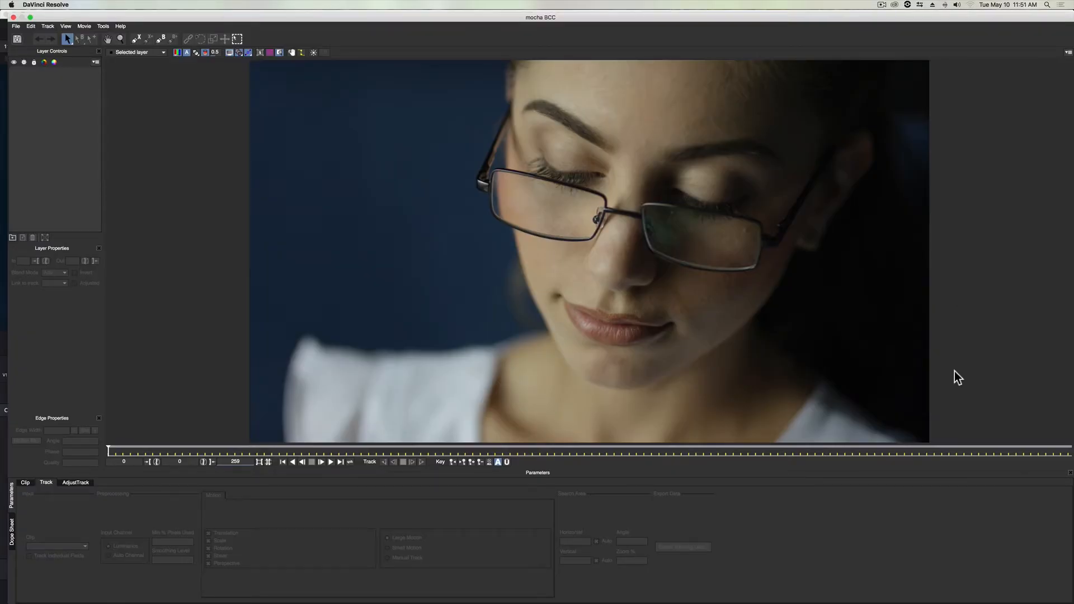
Step: Save the Mocha project containing the face, lips and eyes masks
{"action": "key", "text": "x"}
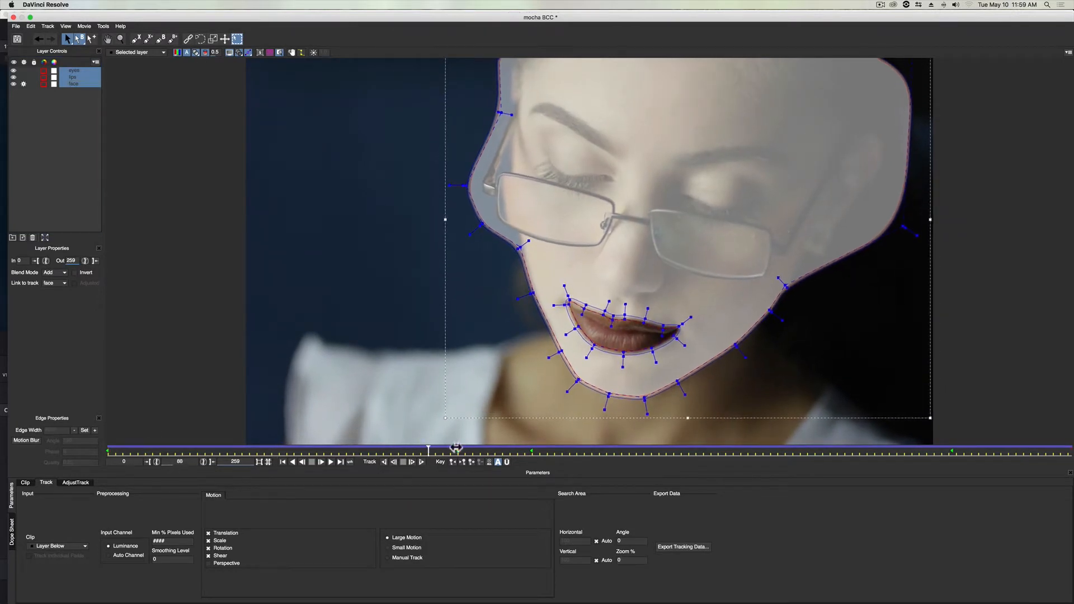
{"action": "left_click", "coordinate": [17, 39]}
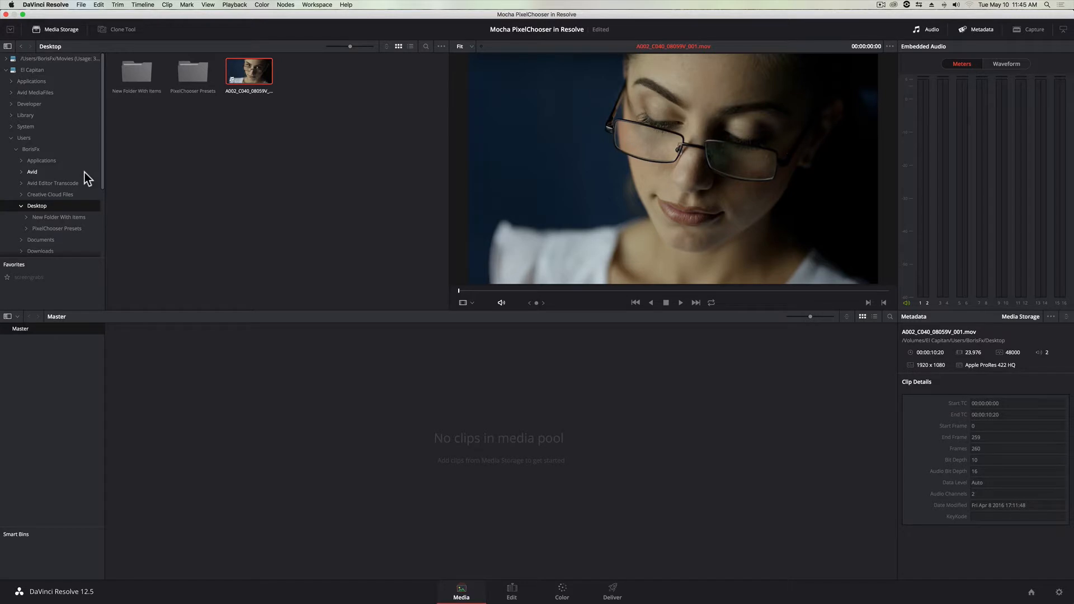
Step: Add A002_C040_08059V_001.mov from the Desktop to the media pool and change the project frame rate to match the clip
{"action": "scroll", "coordinate": [86, 172], "scroll_direction": "down", "scroll_amount": 2}
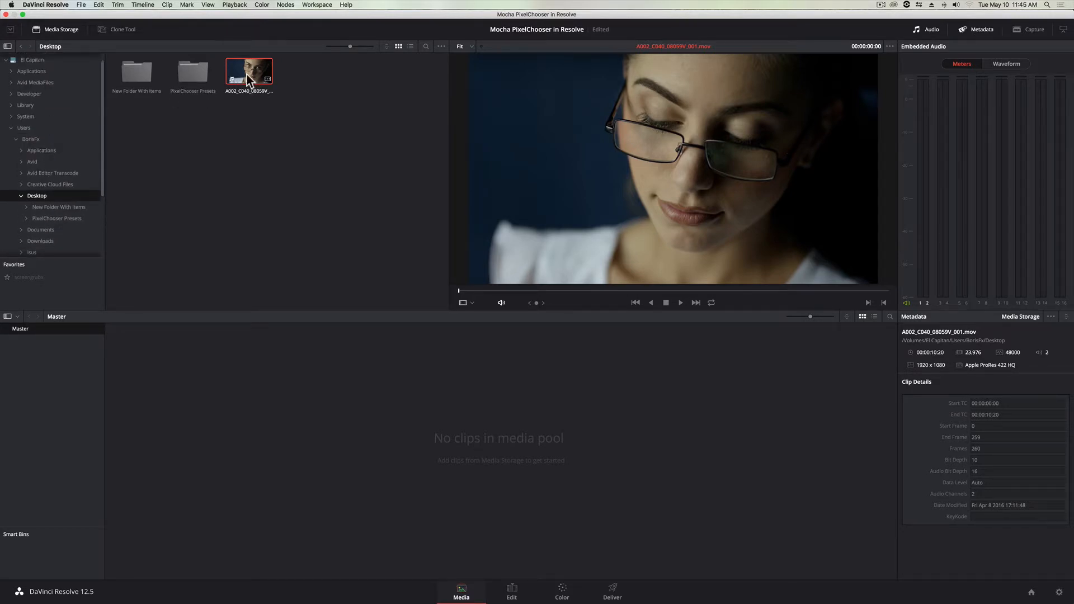
{"action": "left_click_drag", "start_coordinate": [240, 72], "coordinate": [448, 497]}
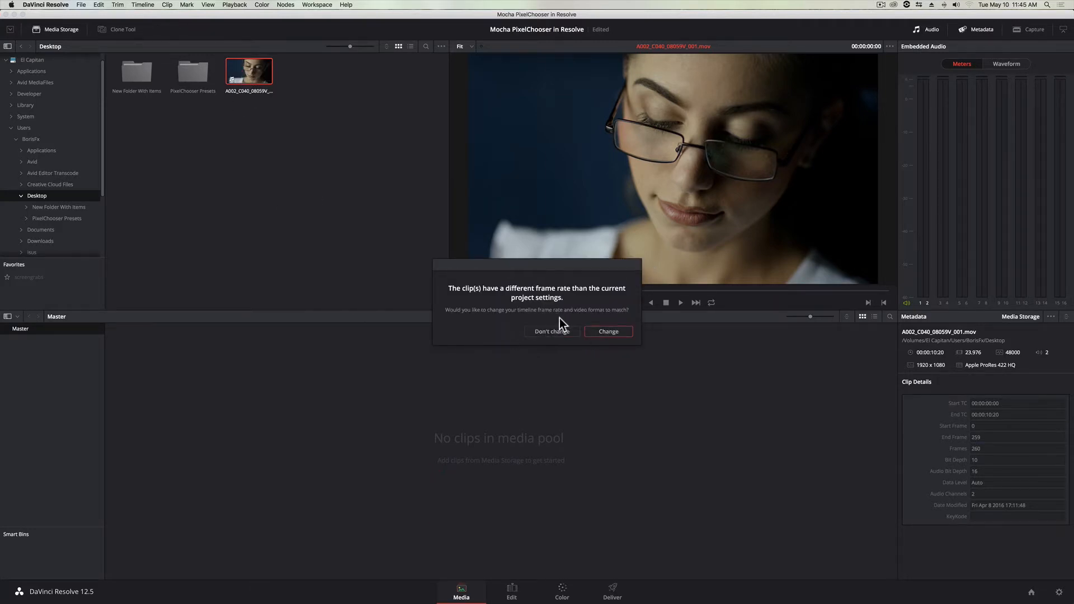
{"action": "left_click", "coordinate": [607, 331]}
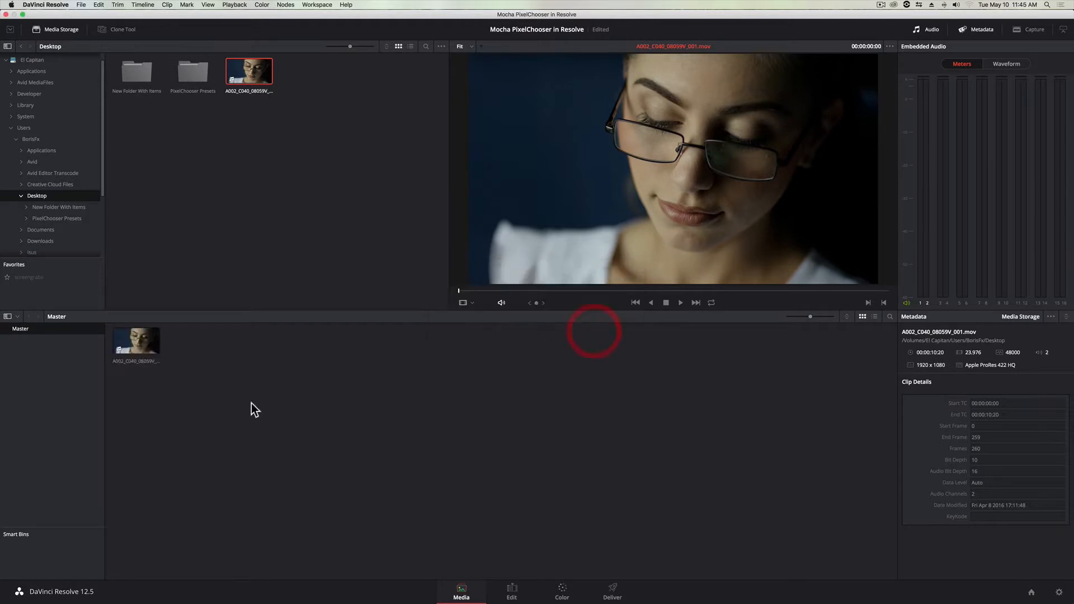
Step: Create a timeline from the imported clip on the Edit page and park the playhead at 01:00:06:11
{"action": "left_click", "coordinate": [498, 590]}
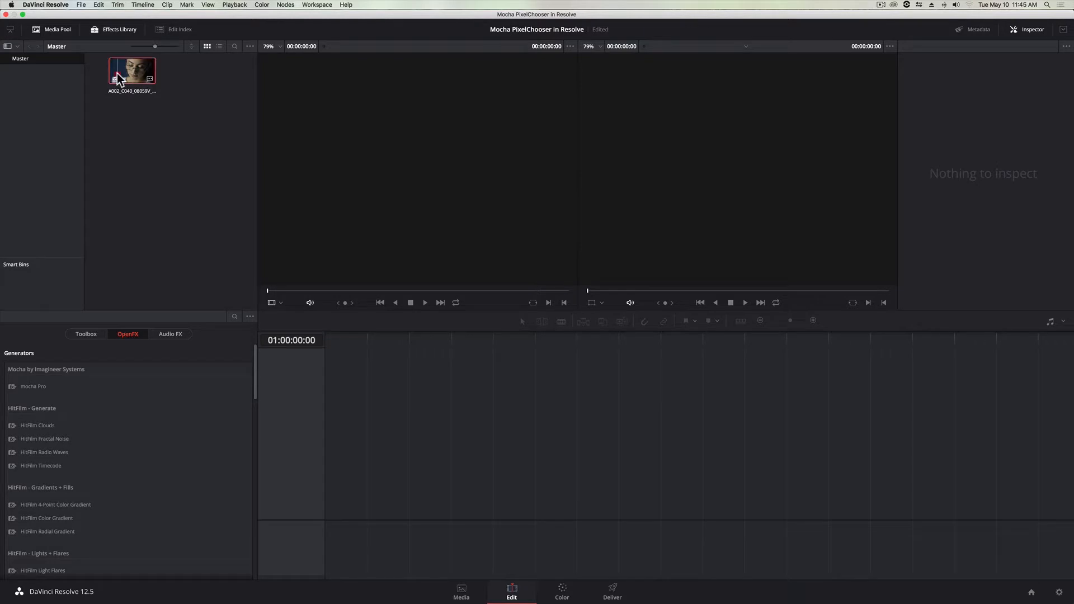
{"action": "left_click_drag", "start_coordinate": [117, 73], "coordinate": [332, 497]}
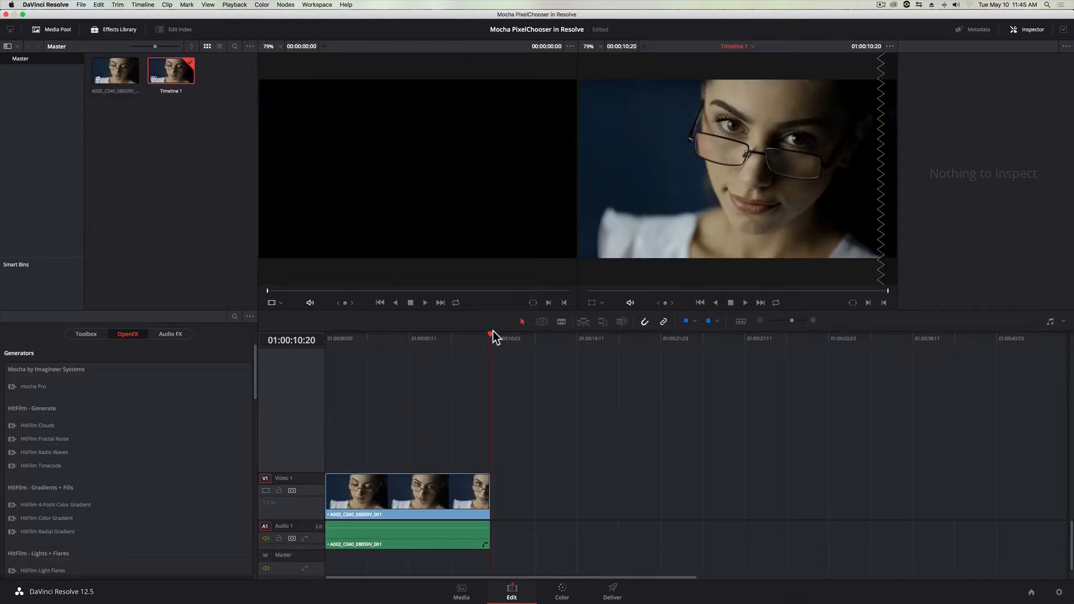
{"action": "left_click_drag", "start_coordinate": [489, 333], "coordinate": [415, 358]}
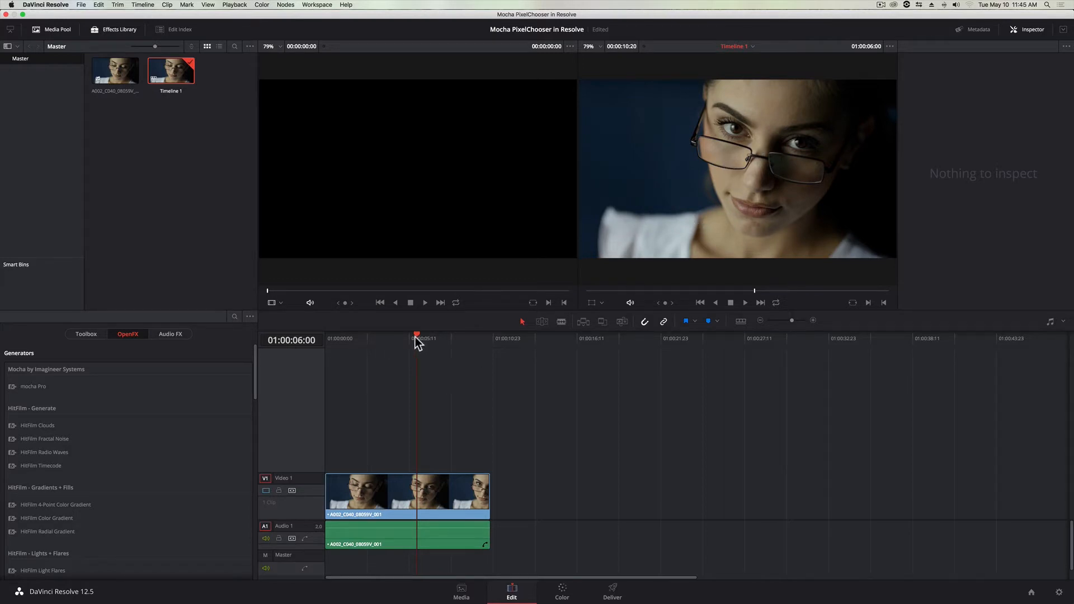
{"action": "mouse_move", "coordinate": [419, 340]}
{"action": "left_mouse_down"}
{"action": "mouse_move", "coordinate": [432, 336]}
{"action": "mouse_move", "coordinate": [424, 354]}
{"action": "left_mouse_up"}
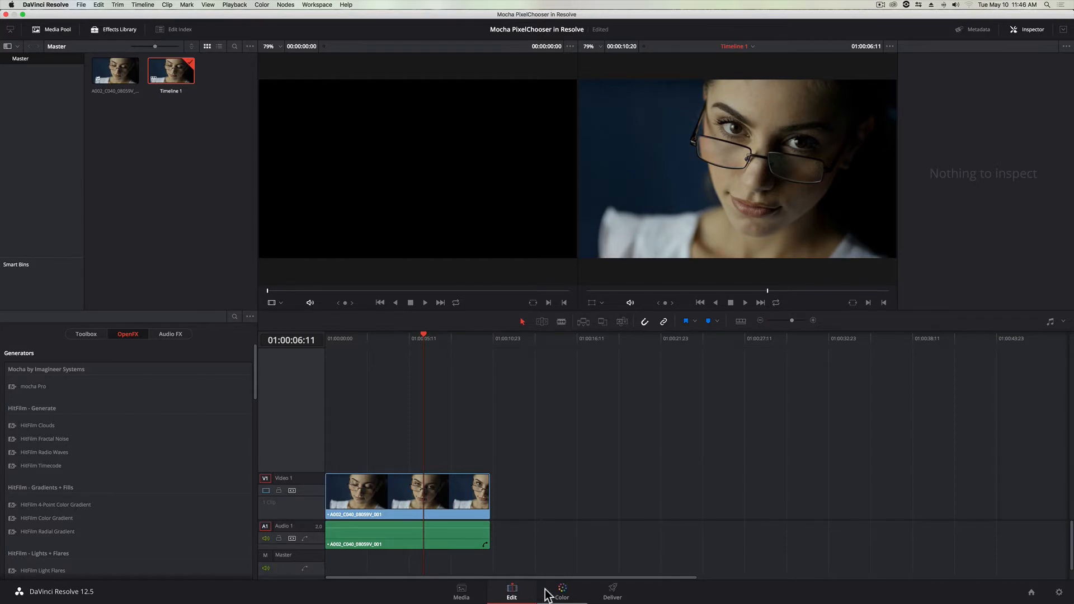
Step: On the Color page, search the OpenFX library for "BCC Beauty Studio" and apply the effect to node 01
{"action": "left_click", "coordinate": [551, 594]}
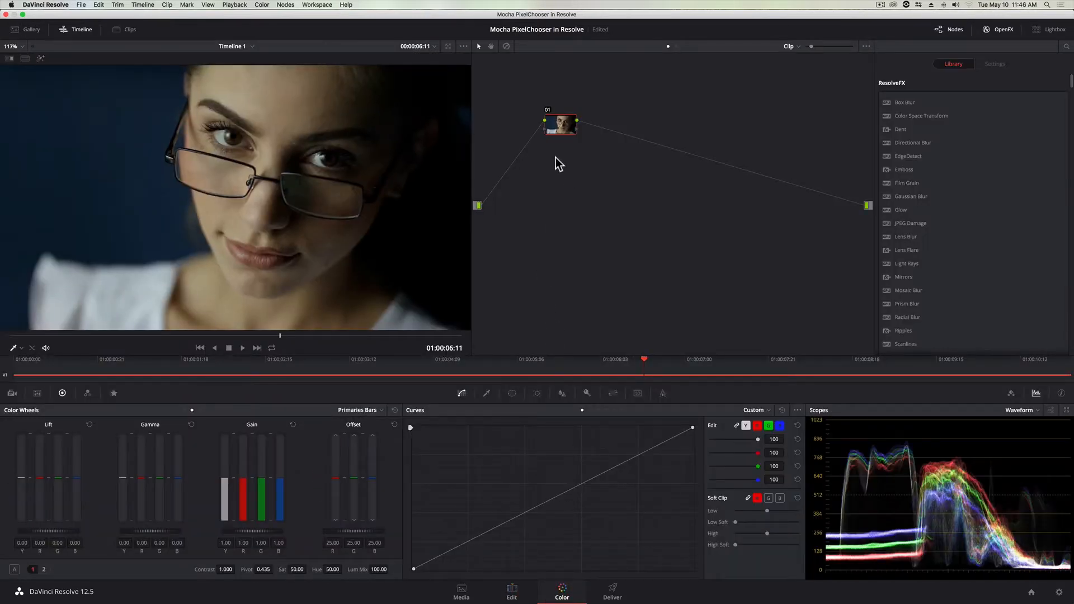
{"action": "left_click_drag", "start_coordinate": [557, 132], "coordinate": [560, 139]}
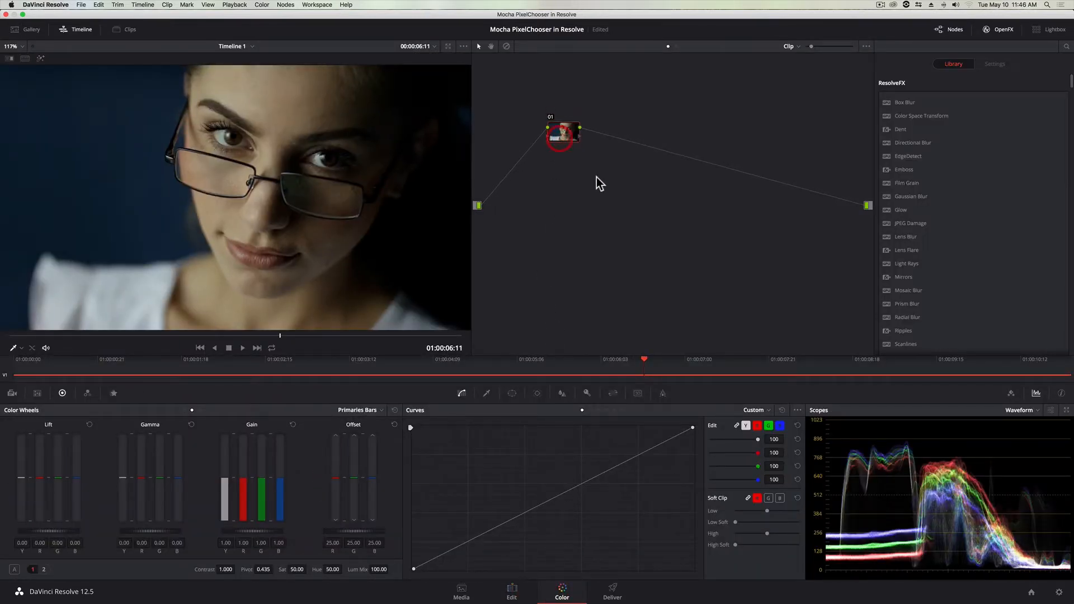
{"action": "left_click", "coordinate": [1066, 46]}
{"action": "type", "text": "B"}
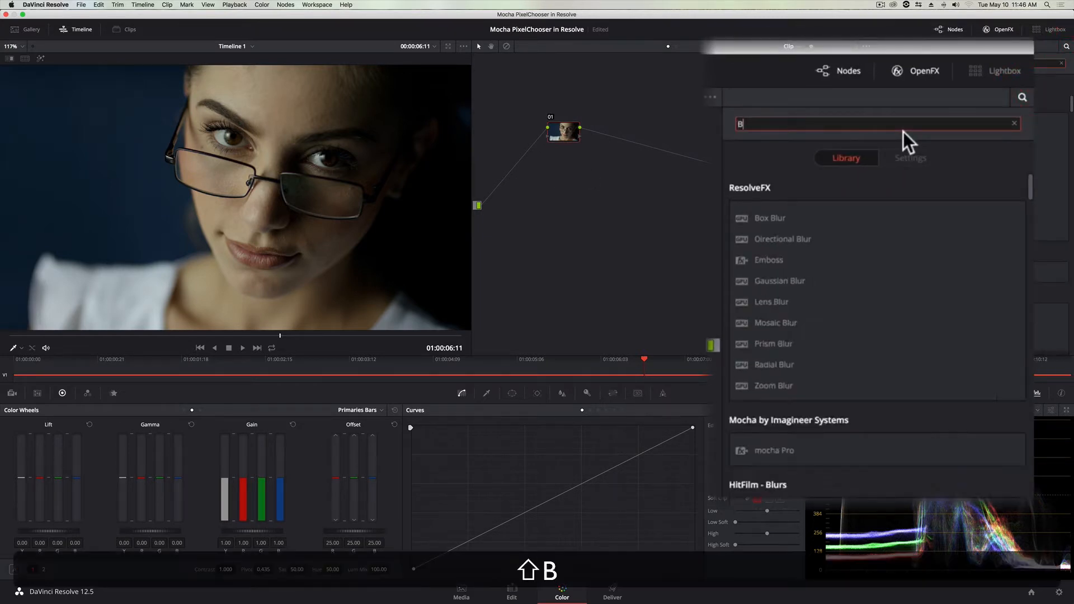
{"action": "type", "text": "CC Beaut"}
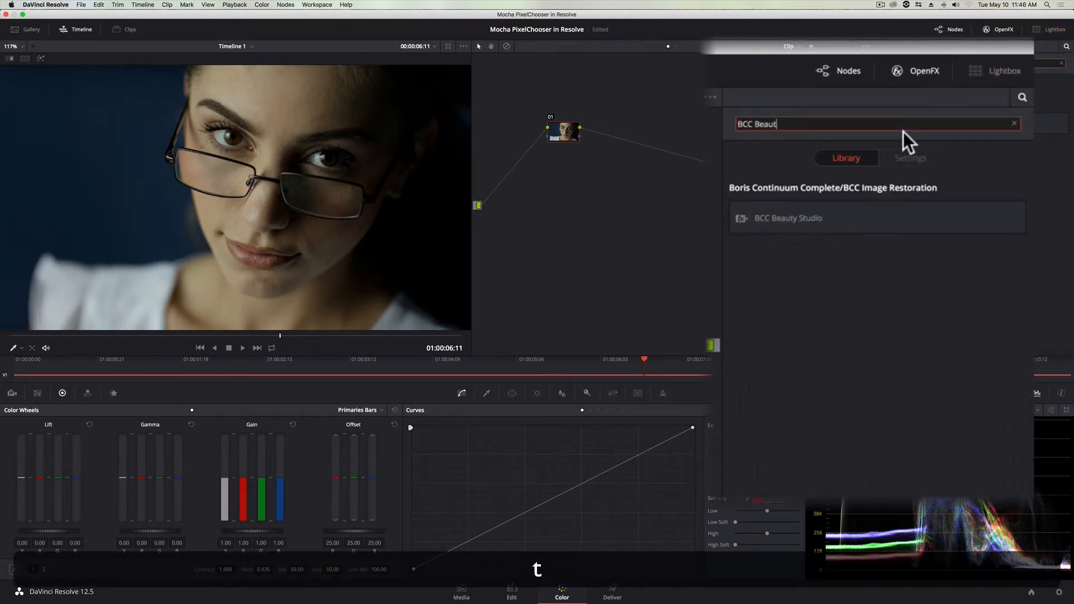
{"action": "type", "text": "y Studio"}
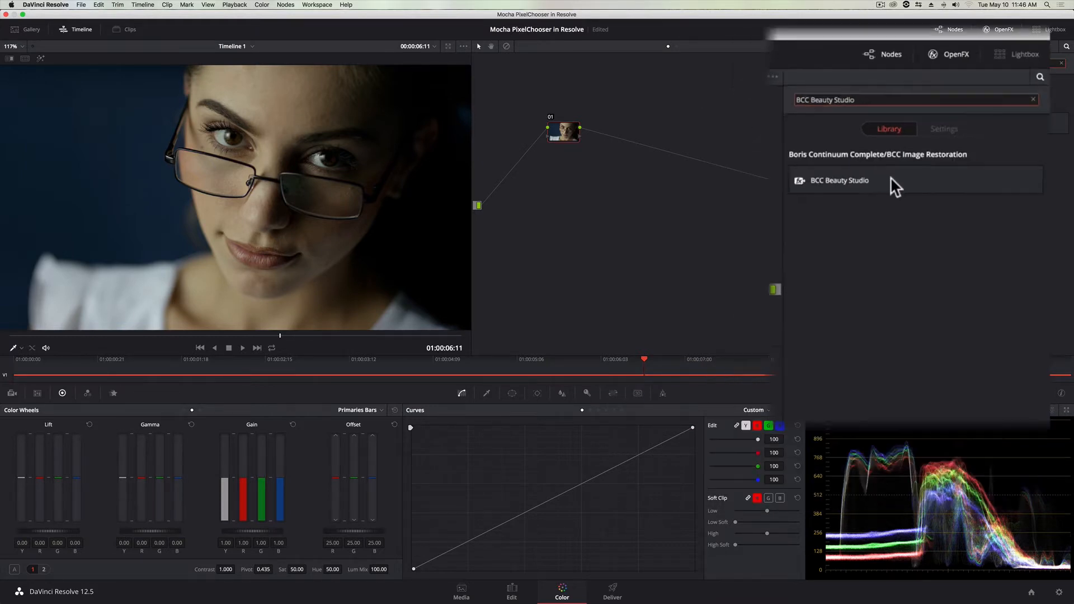
{"action": "left_click_drag", "start_coordinate": [935, 123], "coordinate": [568, 144]}
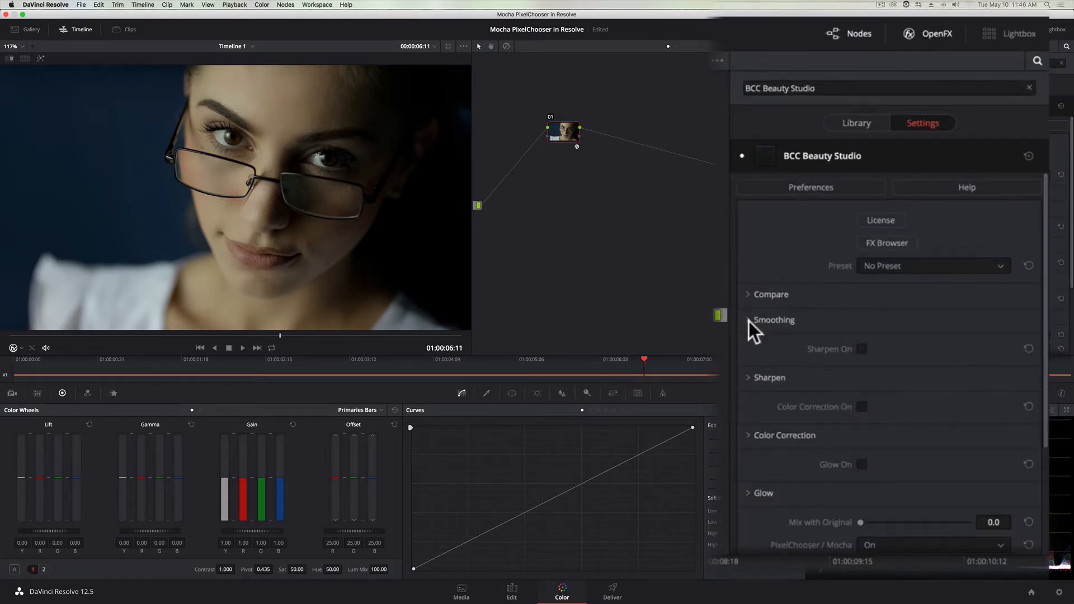
Step: Adjust the Smoothing settings: Master Amount 113.4, Smallest Details 36.6, Small Details 39.0, Medium Details 39.0 and Large Details 40.2
{"action": "left_click", "coordinate": [889, 207]}
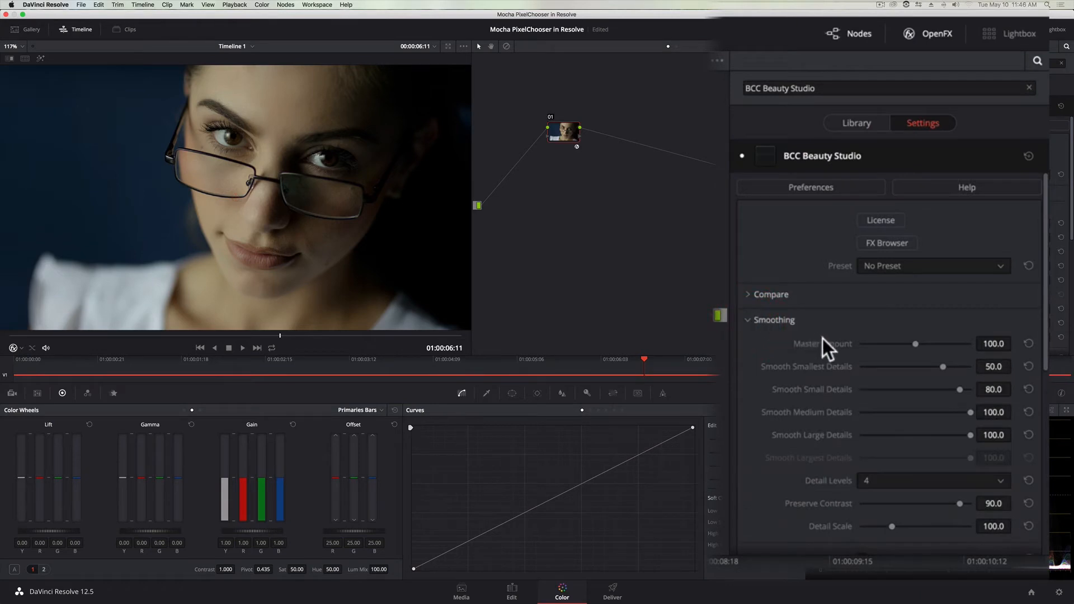
{"action": "left_click_drag", "start_coordinate": [911, 343], "coordinate": [924, 344]}
{"action": "left_click_drag", "start_coordinate": [930, 389], "coordinate": [938, 436]}
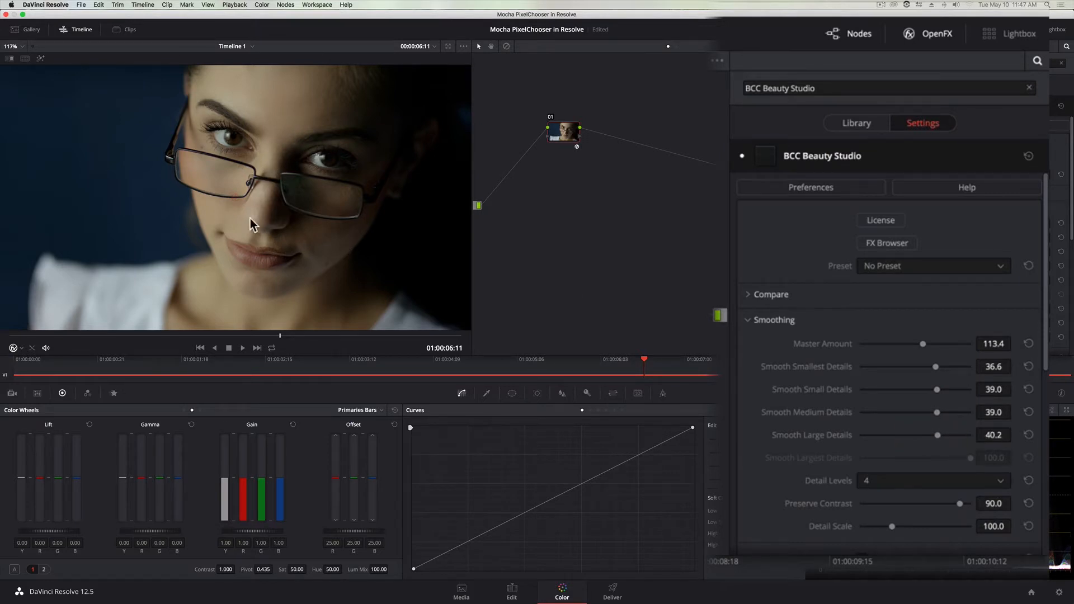
{"action": "left_click", "coordinate": [749, 321]}
Step: Display the mask/matte view and examine the key colours in the PixelChooser Matte settings
{"action": "scroll", "coordinate": [747, 399], "scroll_direction": "down", "scroll_amount": 5}
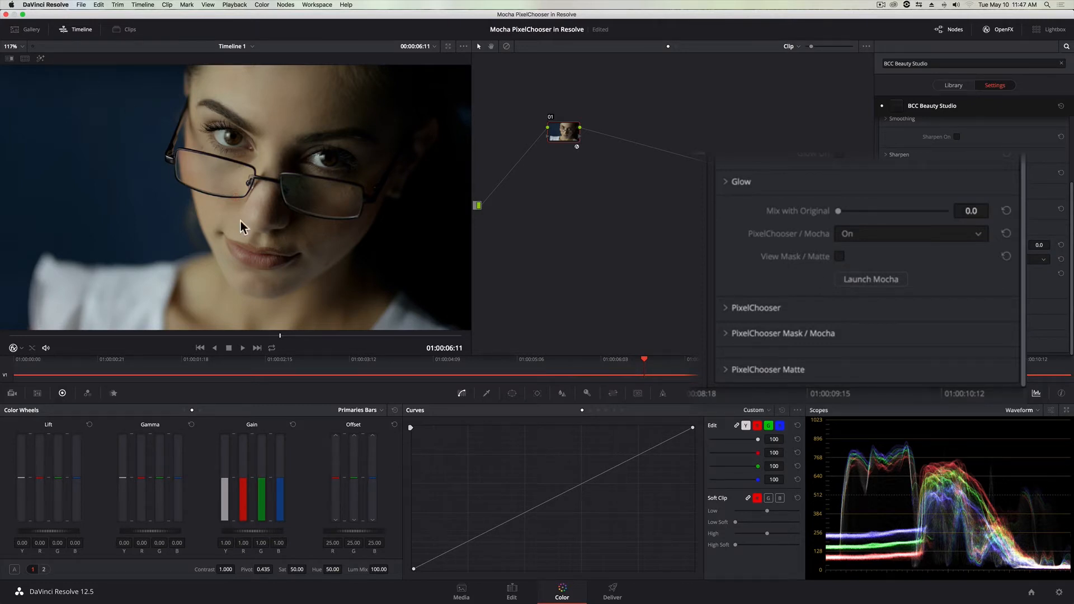
{"action": "left_click", "coordinate": [841, 257]}
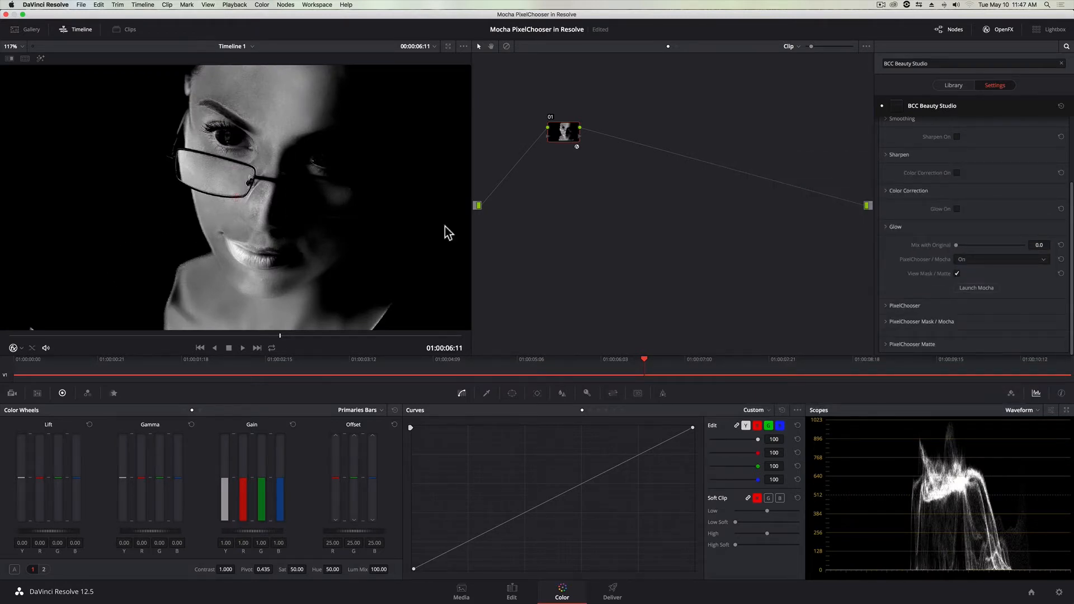
{"action": "left_click", "coordinate": [886, 345]}
{"action": "scroll", "coordinate": [905, 258], "scroll_direction": "down", "scroll_amount": 5}
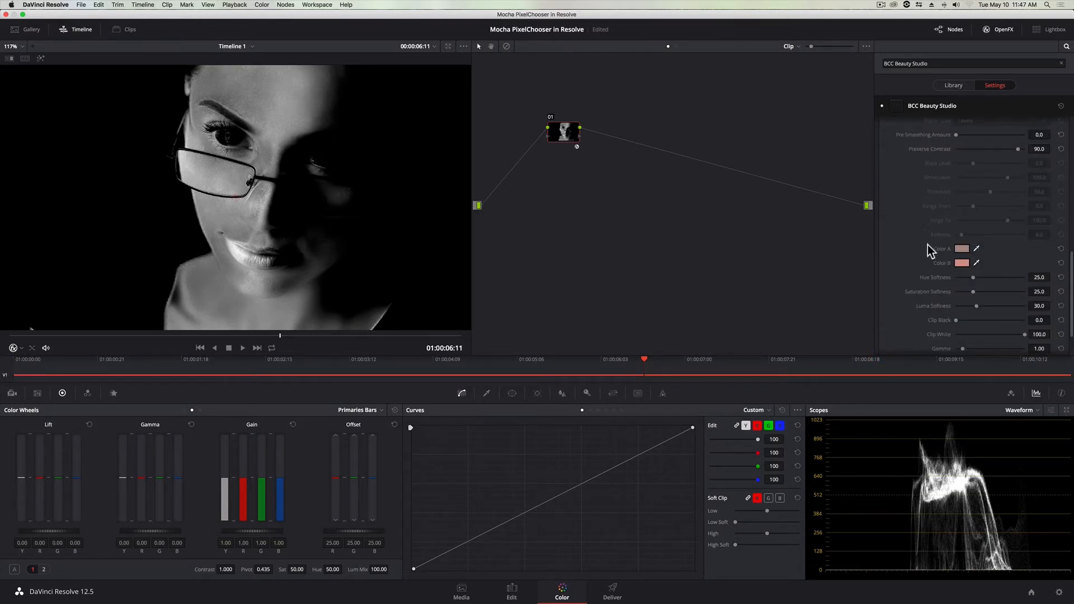
{"action": "scroll", "coordinate": [928, 245], "scroll_direction": "up", "scroll_amount": 1}
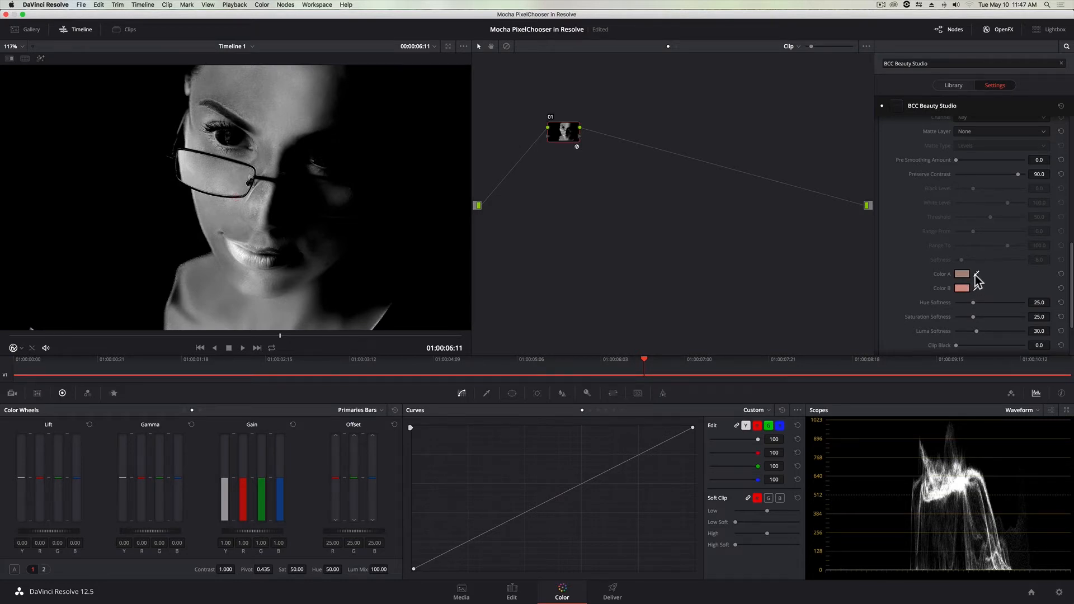
{"action": "scroll", "coordinate": [971, 277], "scroll_direction": "up", "scroll_amount": 6}
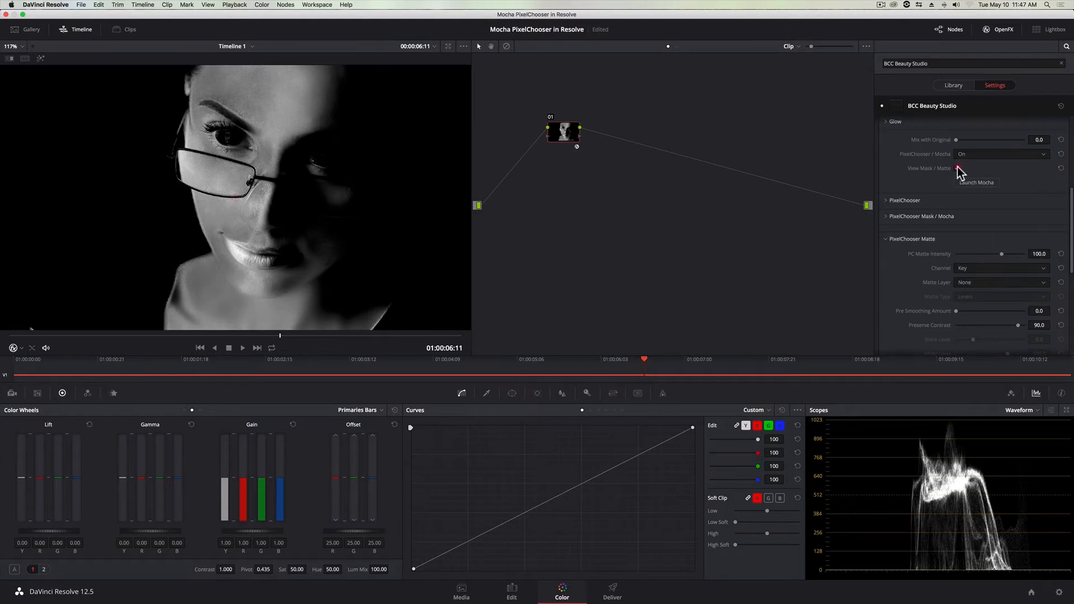
Step: Hide the matte view and sample Color A from the shadowed cheek skin and Color B from the skin between the brows
{"action": "left_click", "coordinate": [959, 167]}
{"action": "scroll", "coordinate": [940, 284], "scroll_direction": "down", "scroll_amount": 5}
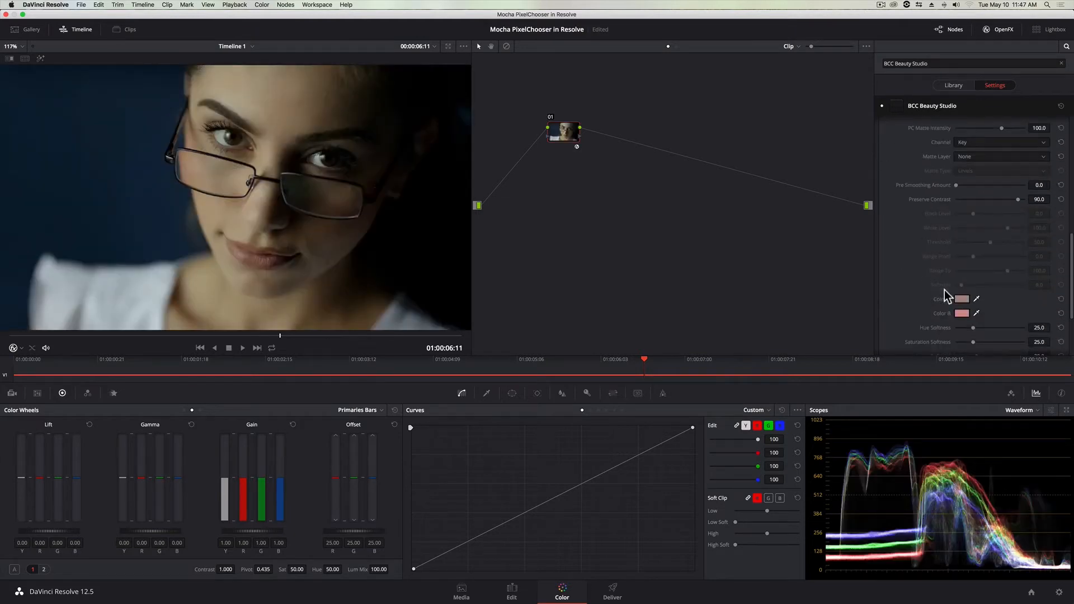
{"action": "left_click", "coordinate": [977, 302]}
{"action": "left_click", "coordinate": [316, 207]}
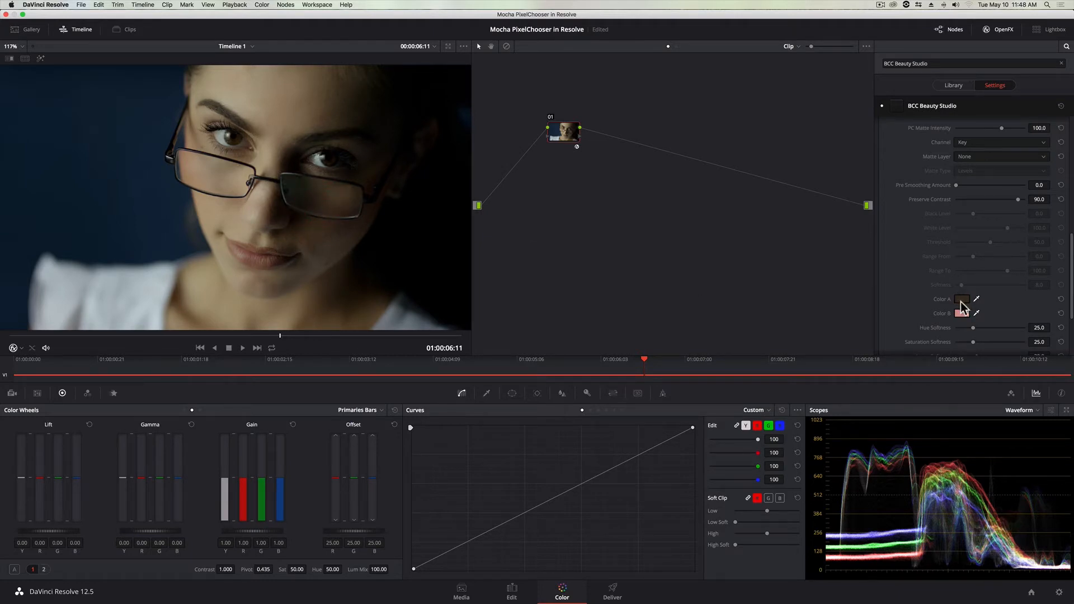
{"action": "left_click", "coordinate": [977, 313]}
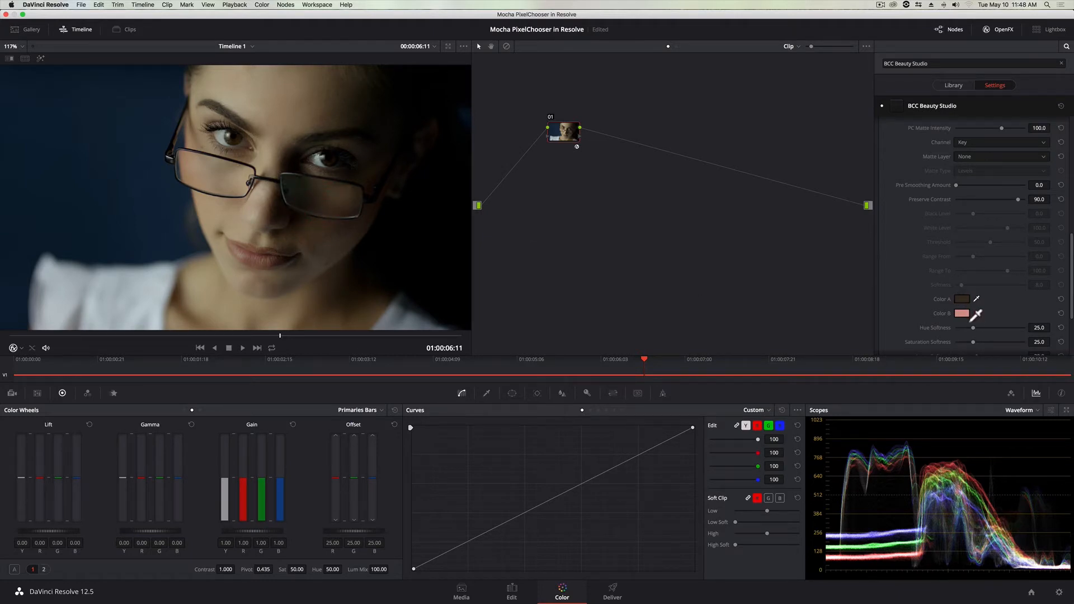
{"action": "left_click", "coordinate": [267, 156]}
Step: Check the resampled skin key in the mask/matte view and return to the normal image
{"action": "scroll", "coordinate": [939, 306], "scroll_direction": "up", "scroll_amount": 5}
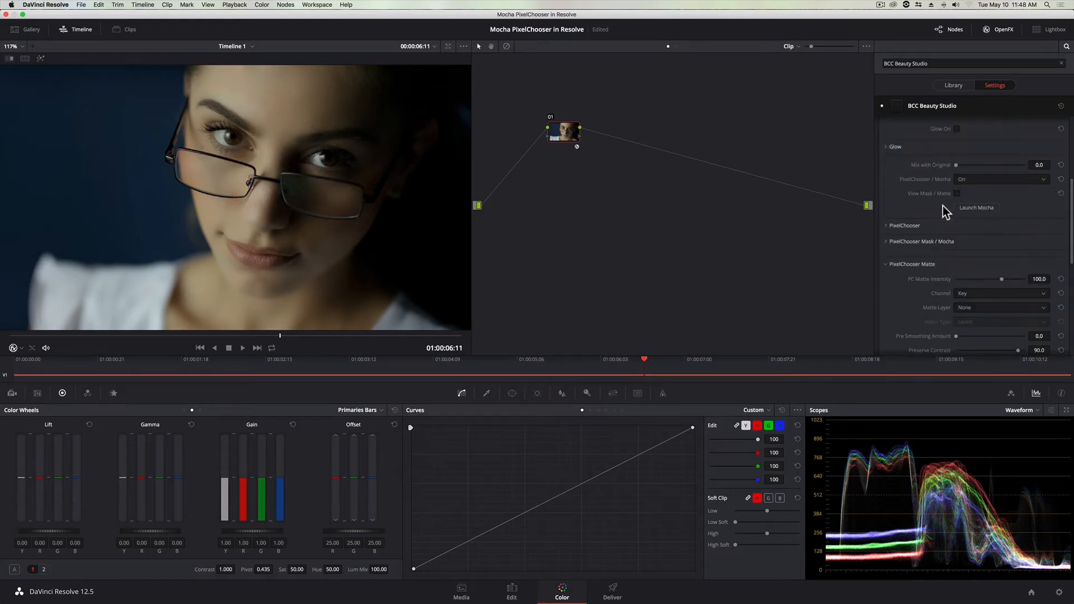
{"action": "left_click", "coordinate": [957, 193]}
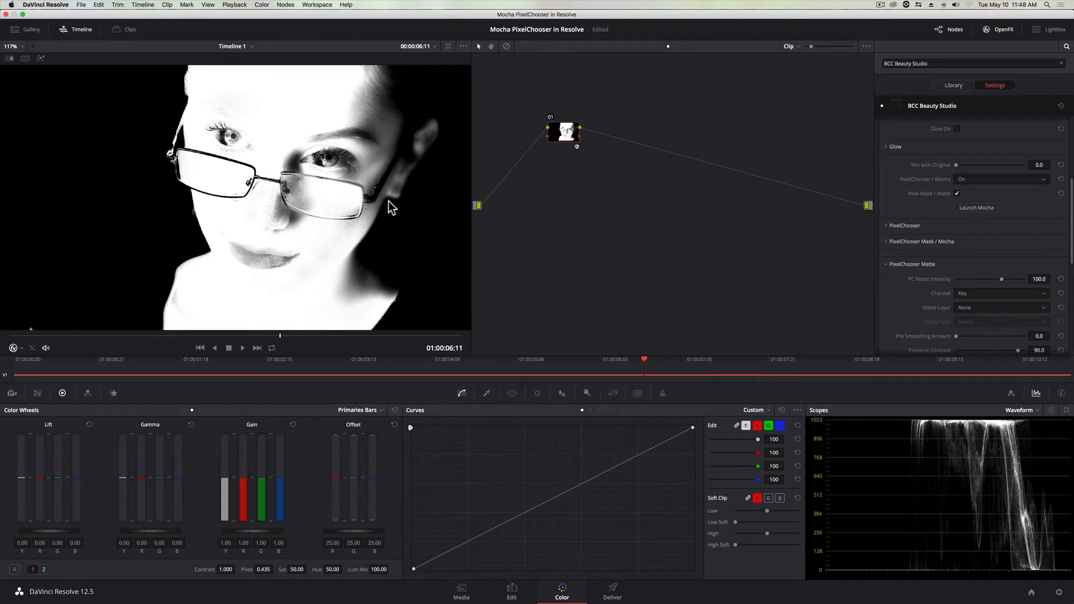
{"action": "left_click", "coordinate": [957, 193]}
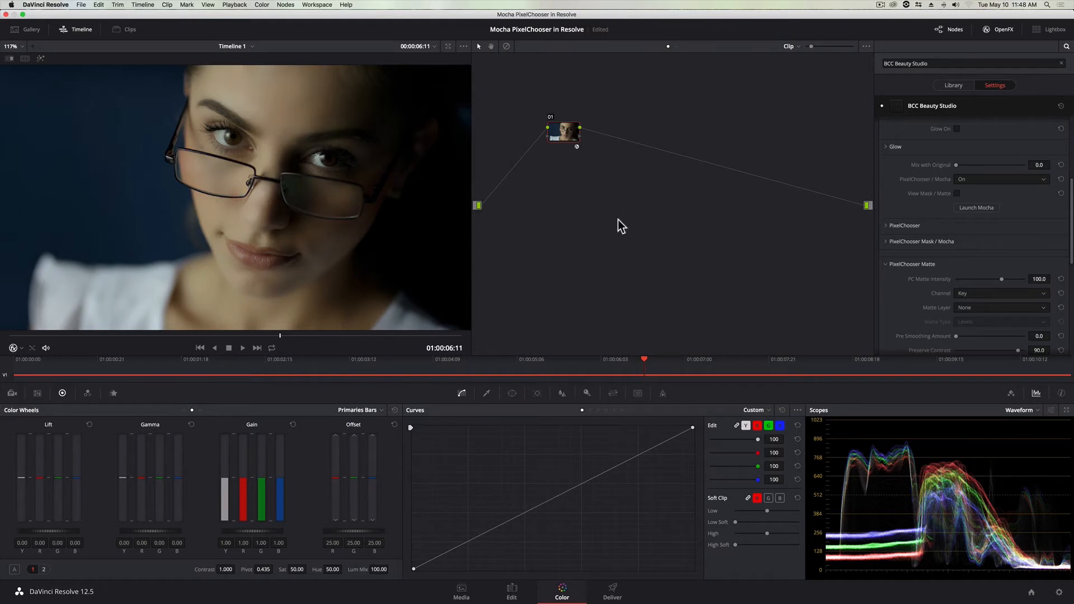
Step: Compare the image with node 01 disabled and enabled, and collapse the PixelChooser Matte settings
{"action": "key", "text": "super+d"}
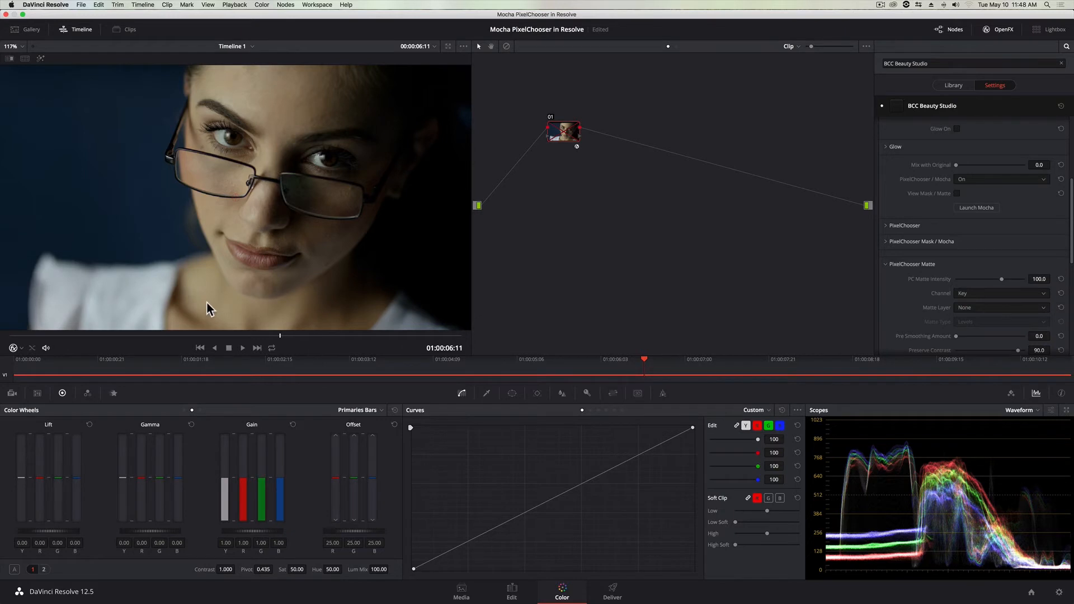
{"action": "key", "text": "super"}
{"action": "key", "text": "super+d"}
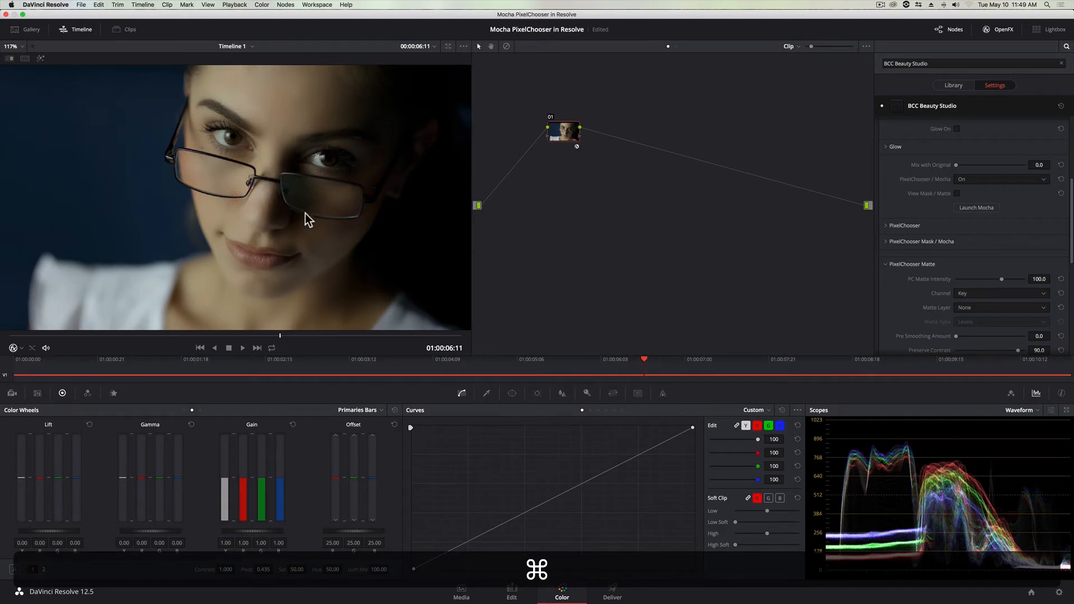
{"action": "key", "text": "super+d"}
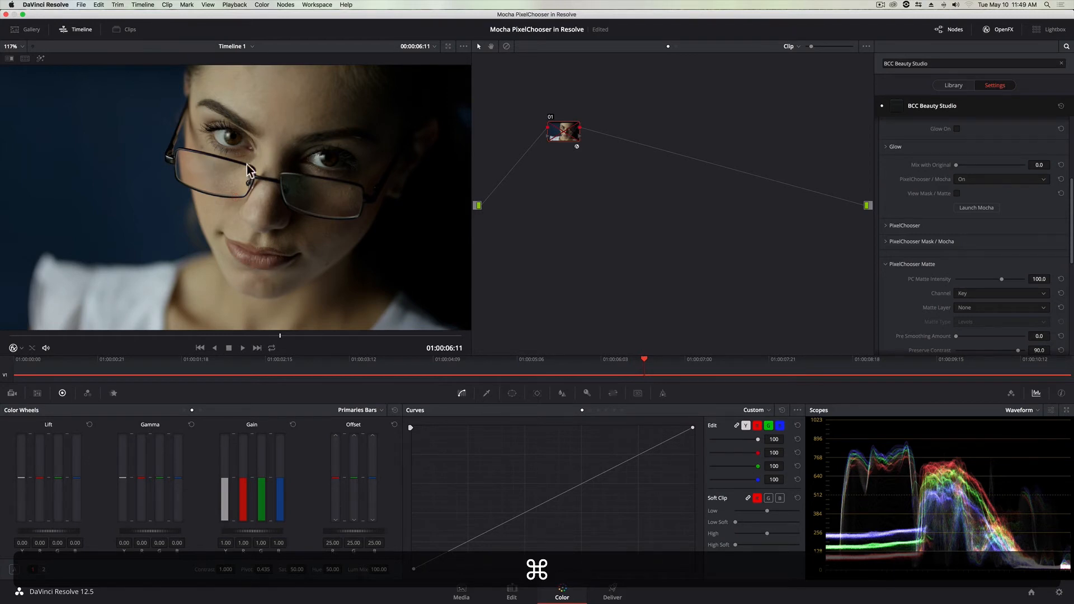
{"action": "key", "text": "super+d"}
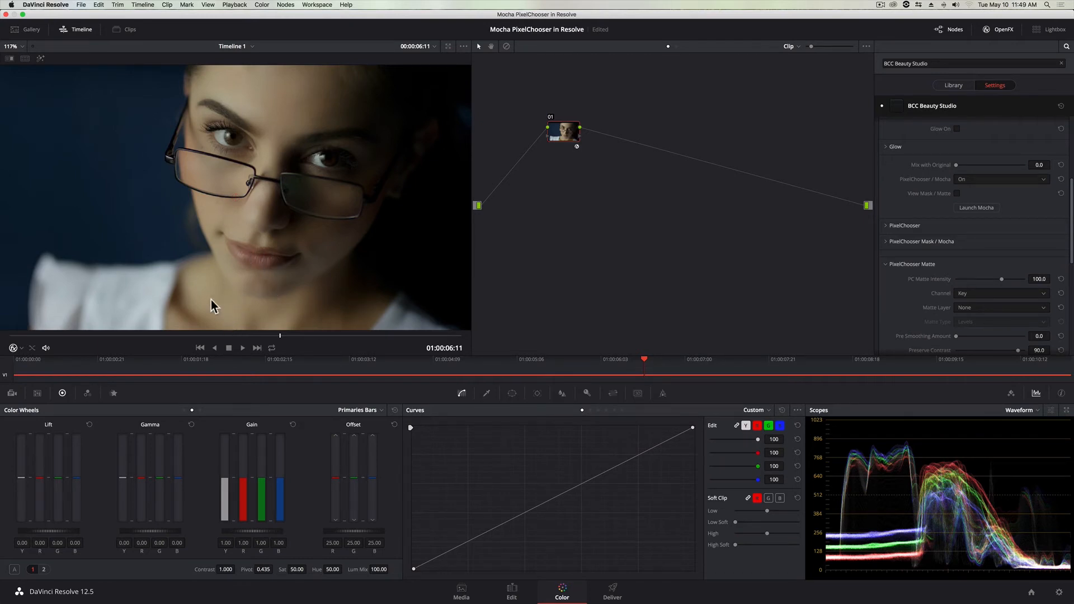
{"action": "left_click", "coordinate": [885, 265]}
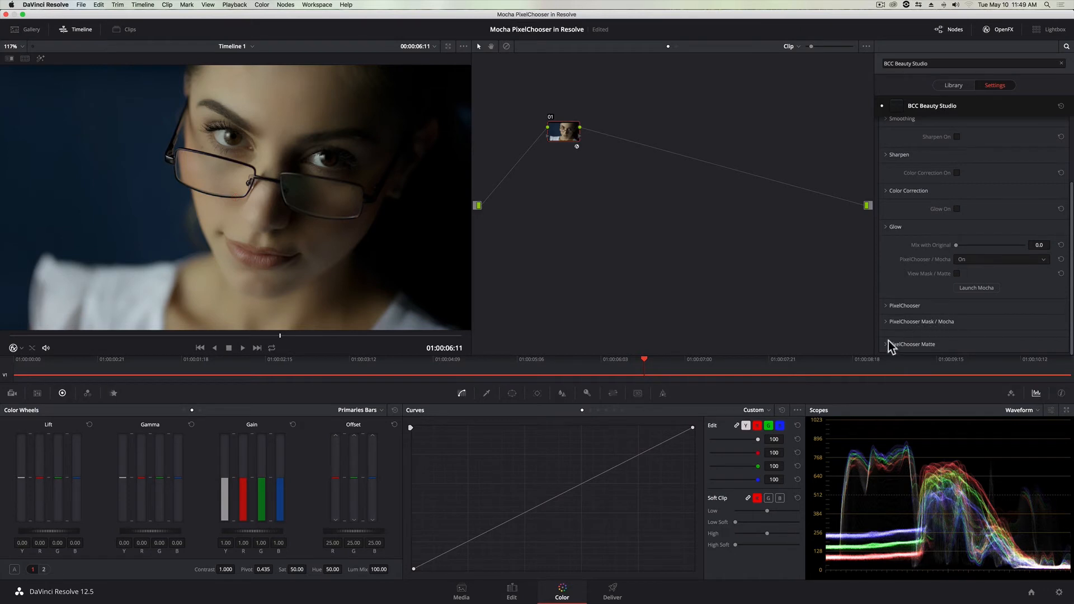
Step: Check the skin key in the mask/matte view, return to the normal image and launch Mocha from BCC Beauty Studio
{"action": "left_click", "coordinate": [957, 273]}
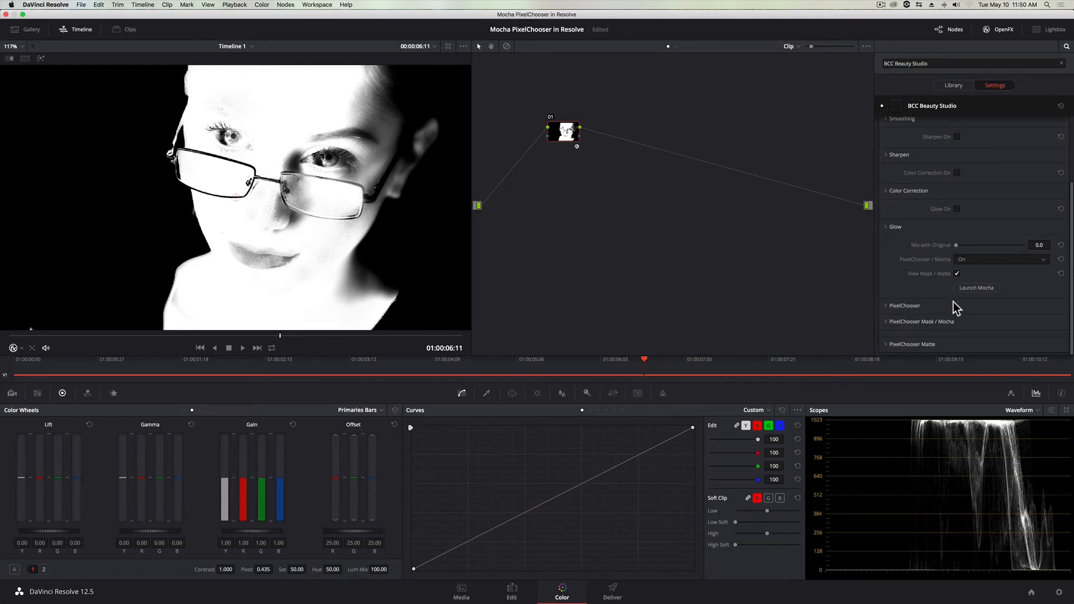
{"action": "left_click", "coordinate": [957, 274]}
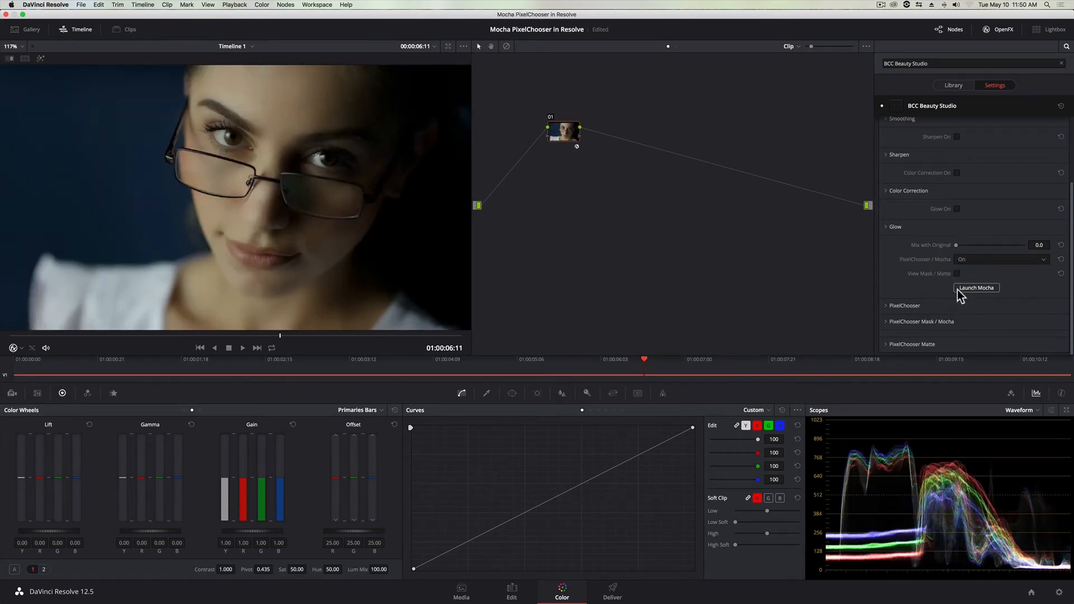
{"action": "left_click", "coordinate": [958, 288]}
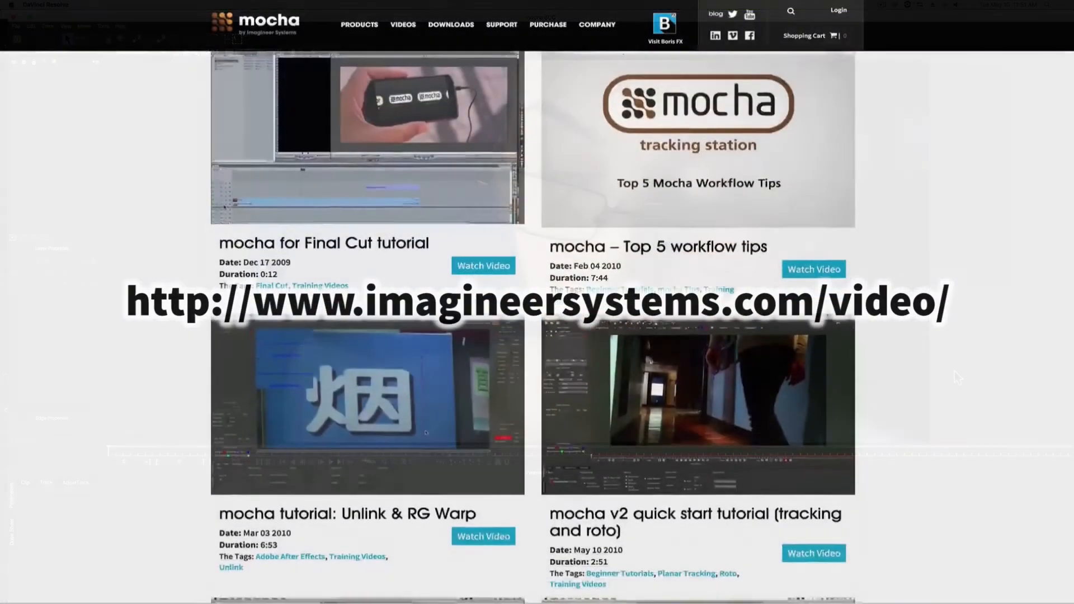
{"action": "scroll", "coordinate": [533, 327], "scroll_direction": "down", "scroll_amount": 5}
{"action": "scroll", "coordinate": [532, 327], "scroll_direction": "down", "scroll_amount": 5}
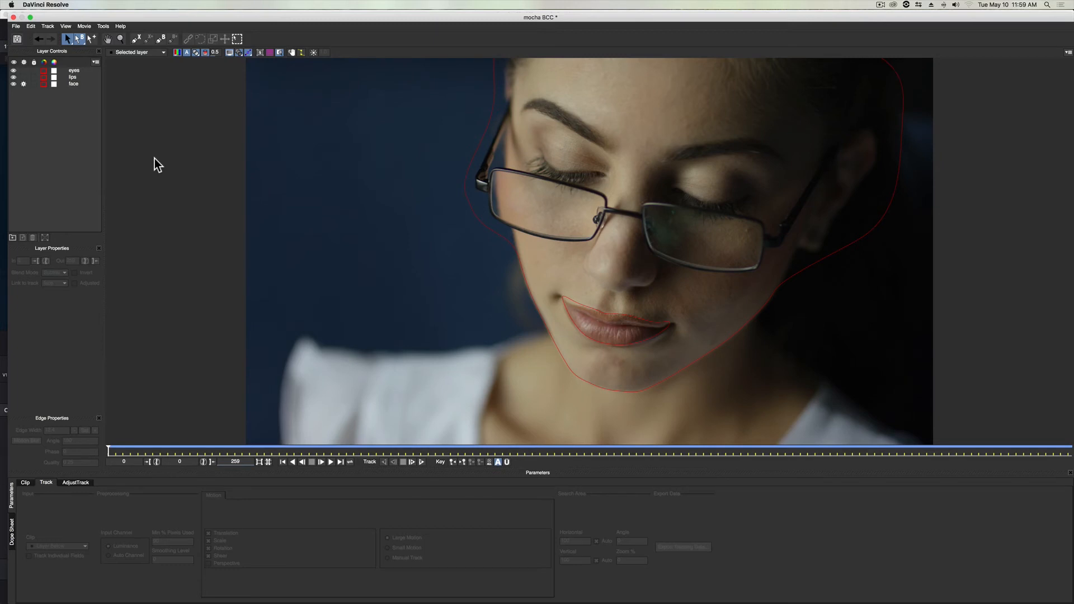
Step: Select the eyes, lips and face layers in Mocha and scrub through the clip to check how their masks follow the head
{"action": "left_click_drag", "start_coordinate": [70, 72], "coordinate": [75, 85]}
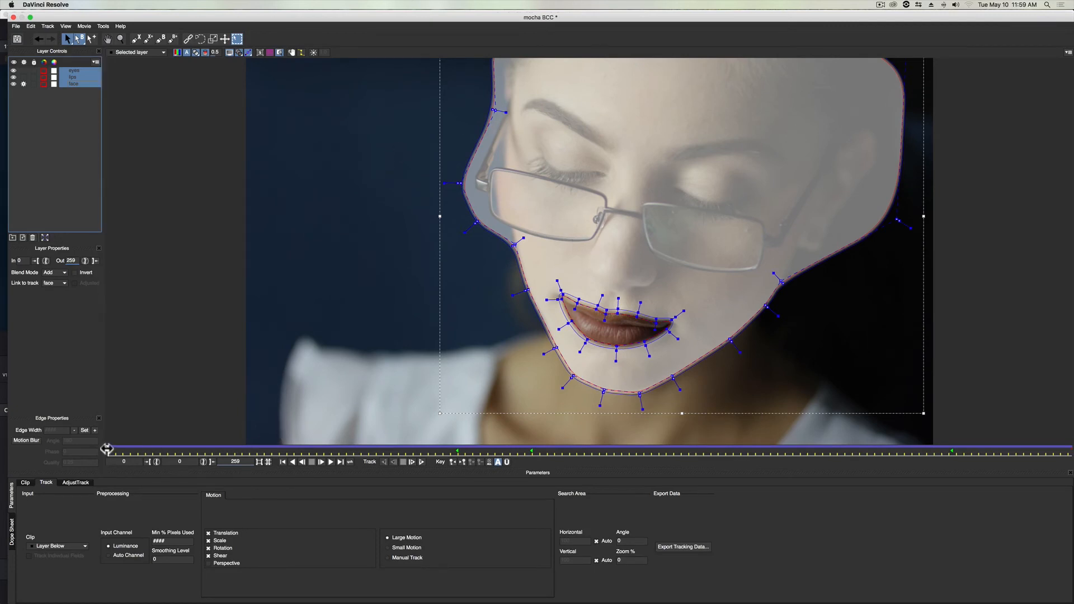
{"action": "left_click_drag", "start_coordinate": [108, 451], "coordinate": [276, 453]}
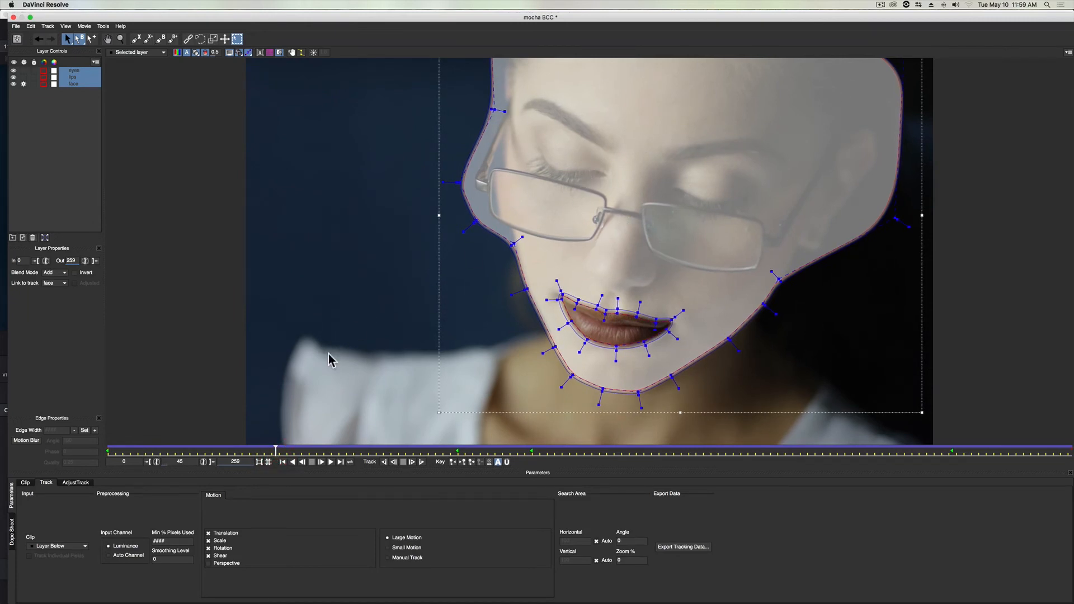
{"action": "left_click_drag", "start_coordinate": [273, 451], "coordinate": [420, 454]}
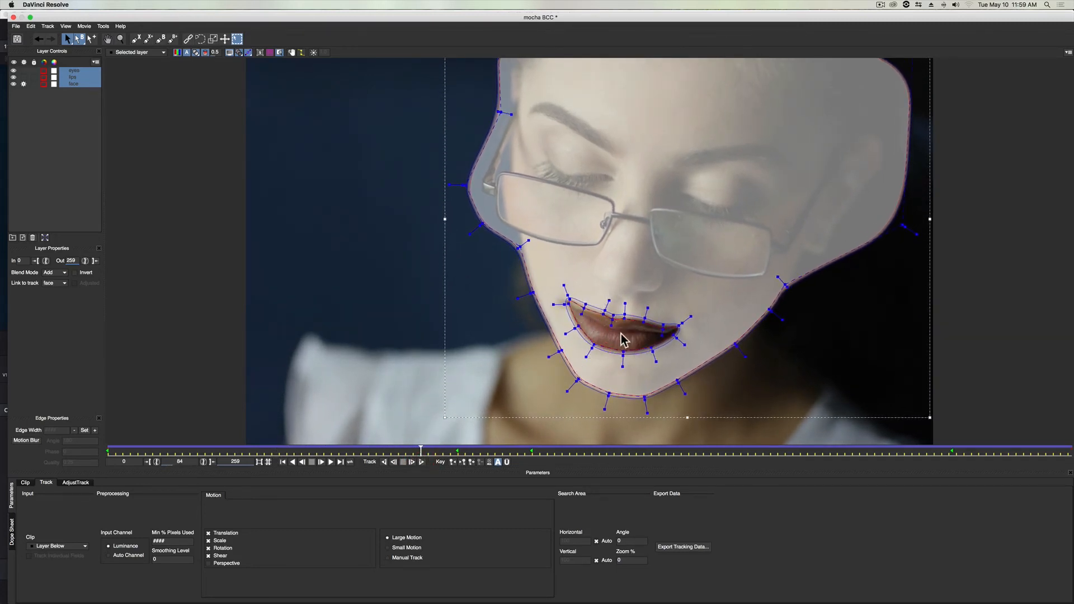
{"action": "left_click_drag", "start_coordinate": [418, 451], "coordinate": [823, 451]}
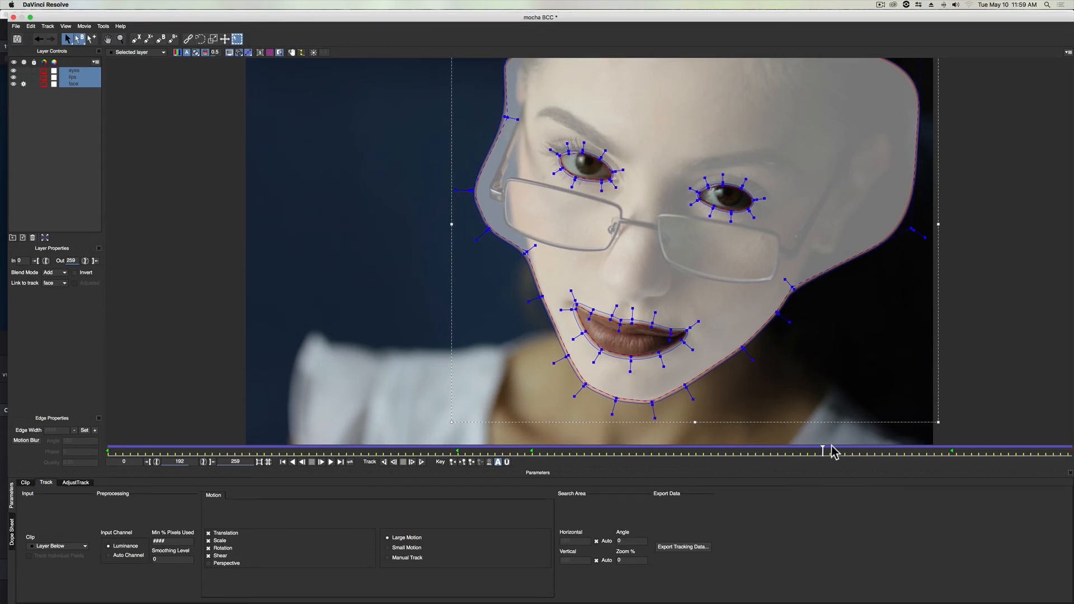
{"action": "left_click_drag", "start_coordinate": [822, 450], "coordinate": [596, 451]}
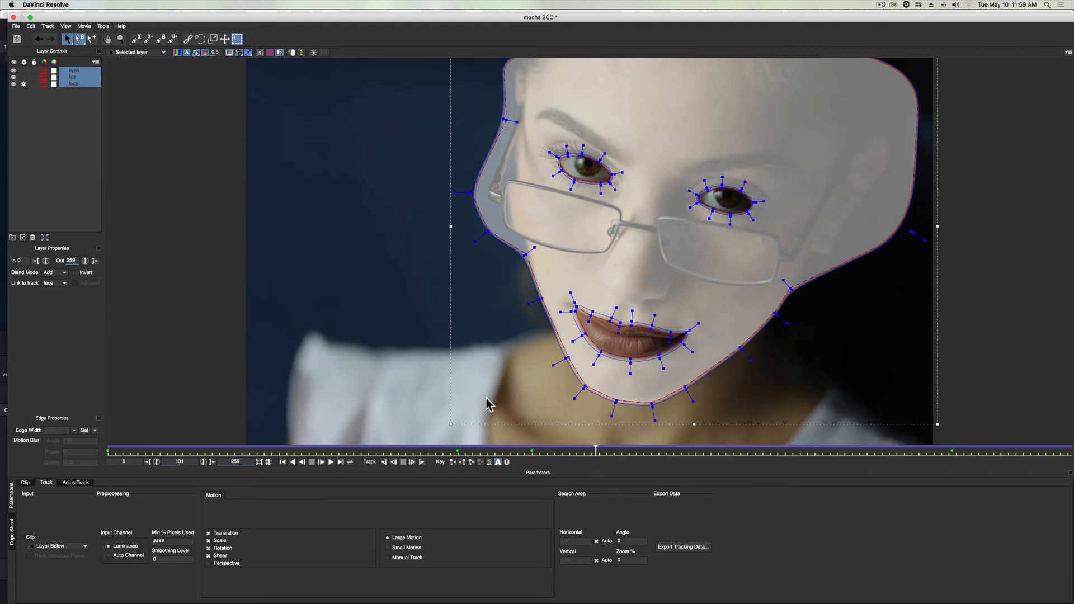
Step: Save the Mocha project and close Mocha to return to Resolve
{"action": "left_click", "coordinate": [17, 40]}
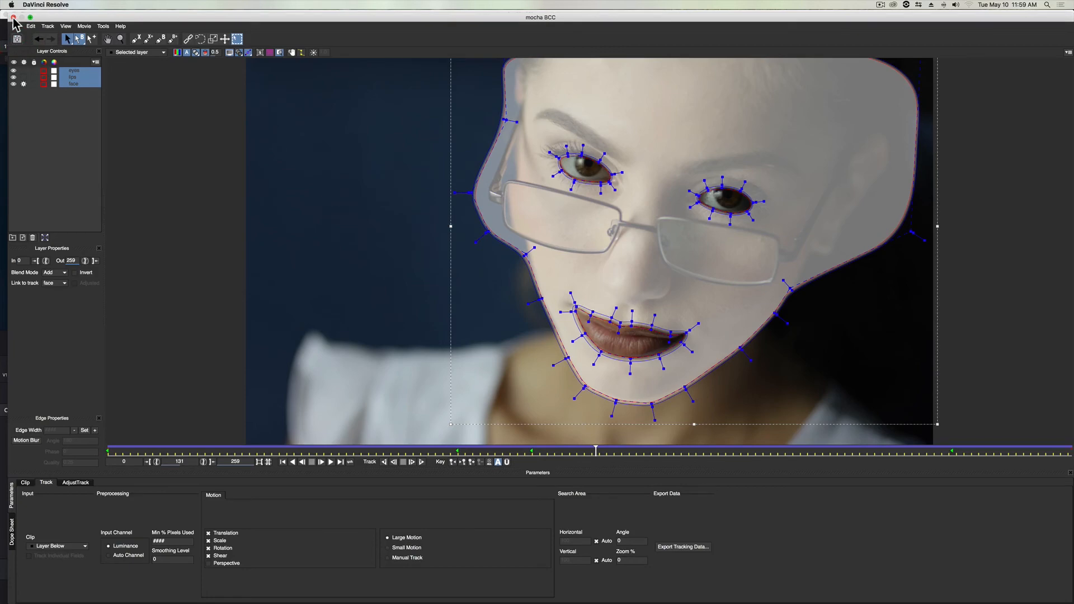
{"action": "left_click", "coordinate": [14, 18]}
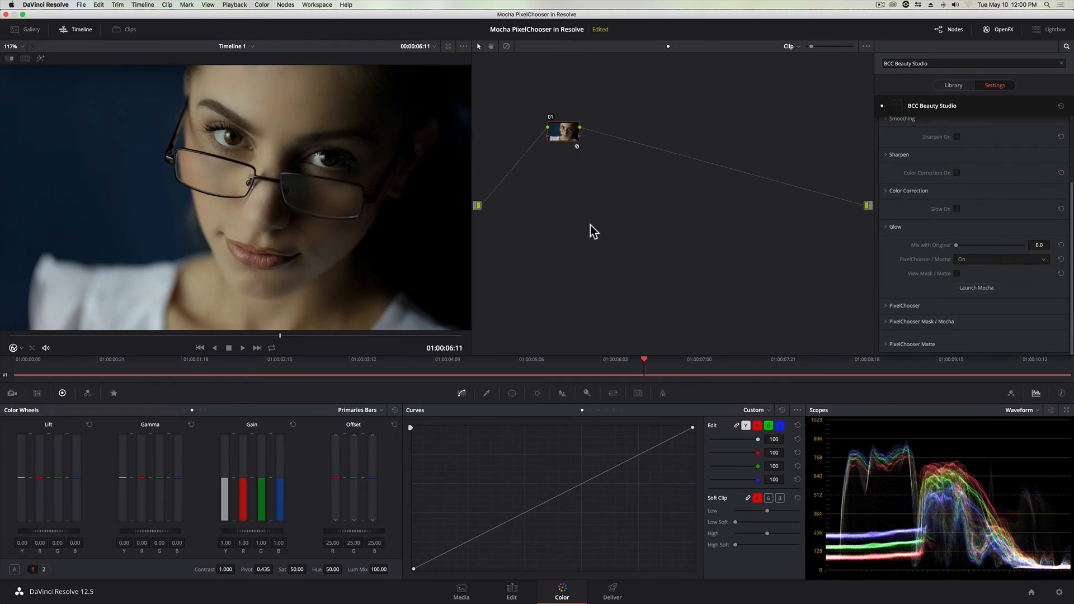
Step: Compare the image with node 01 disabled and enabled, and check the colour key combined with the Mocha masks in the mask/matte view
{"action": "key", "text": "super"}
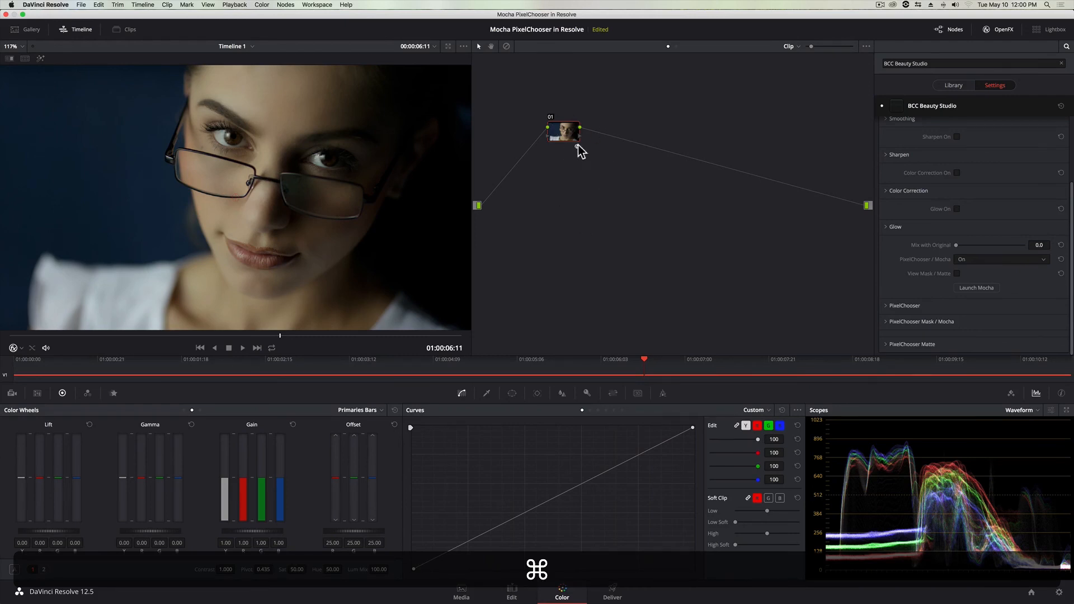
{"action": "key", "text": "super+d"}
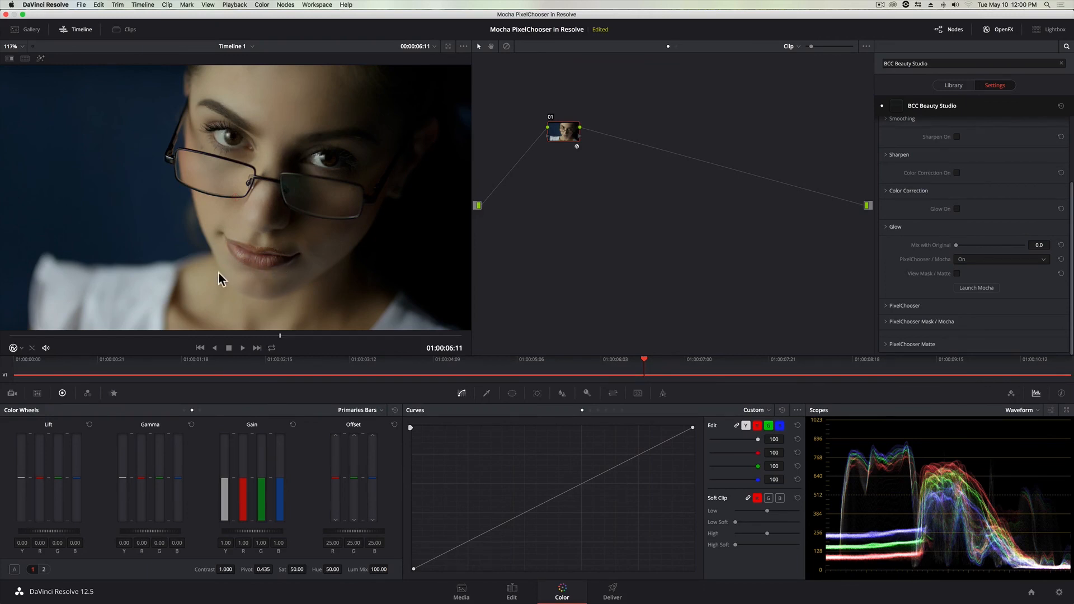
{"action": "key", "text": "super"}
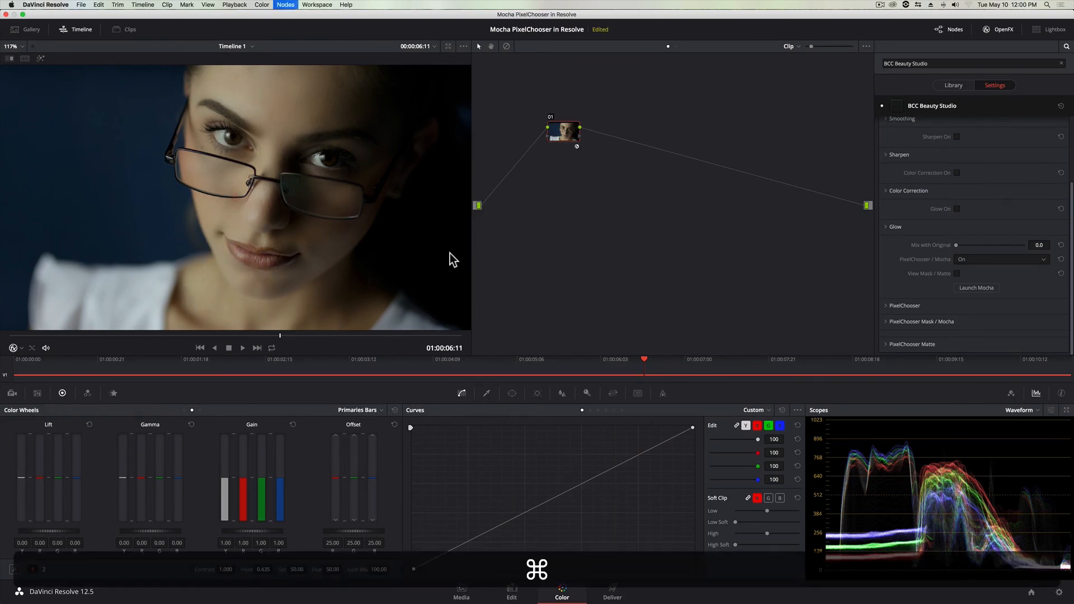
{"action": "key", "text": "super+d"}
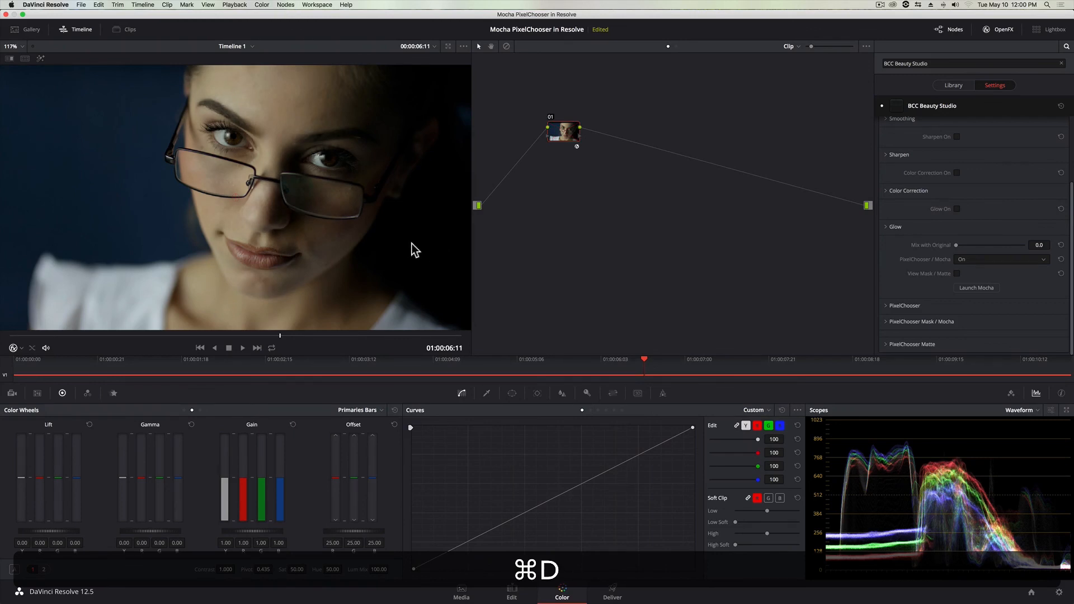
{"action": "key", "text": "super+d"}
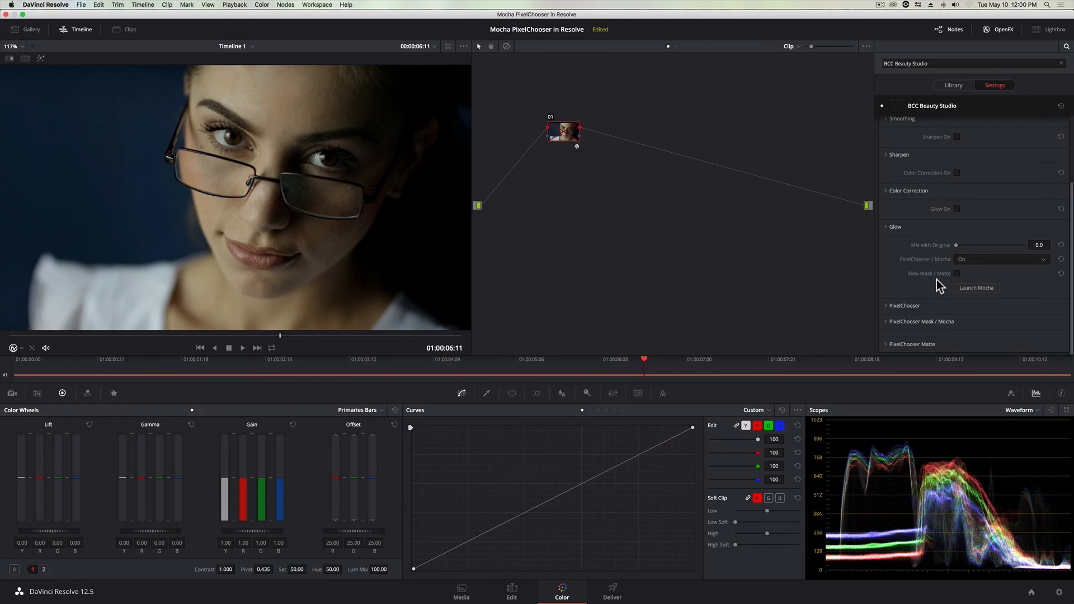
{"action": "key", "text": "super+d"}
{"action": "left_click", "coordinate": [957, 273]}
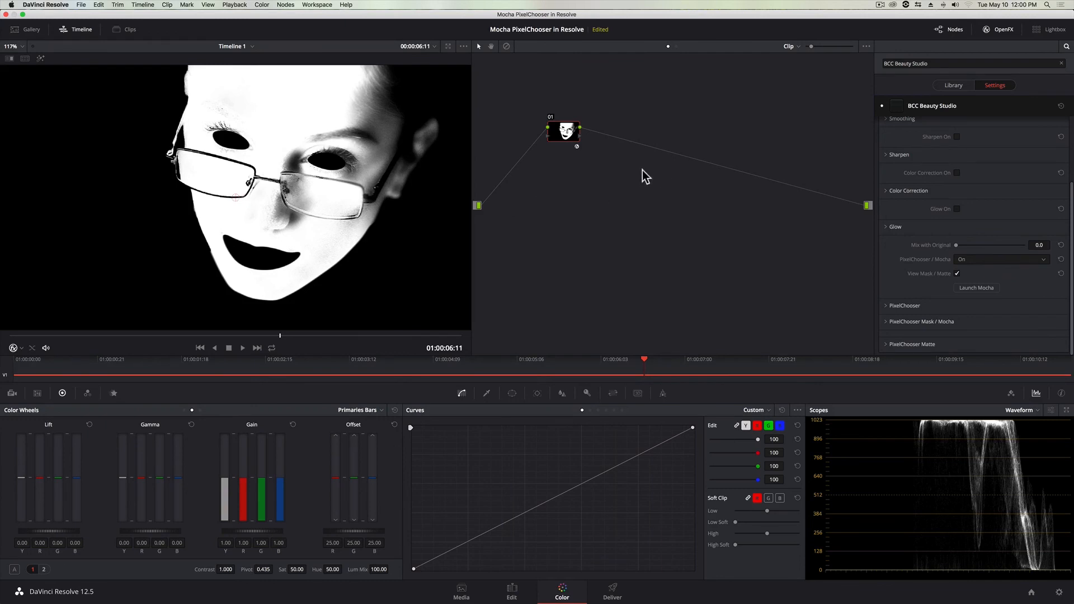
{"action": "left_click", "coordinate": [957, 274]}
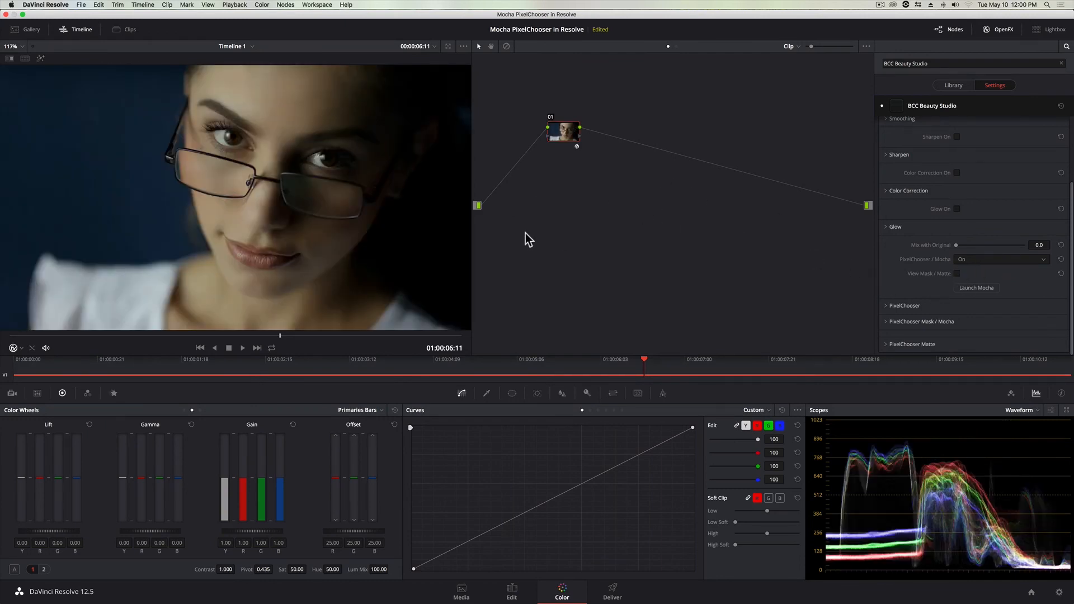